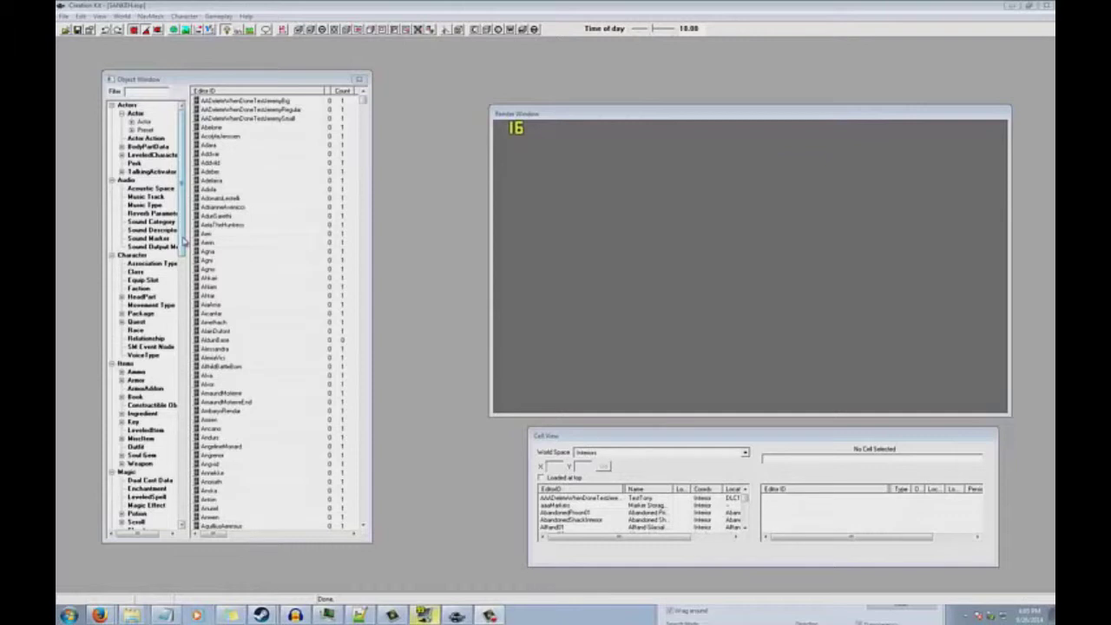
Step: List the SM Event Nodes and open the Change Location Event, placing its window clear of the object list
left_click(168, 356)
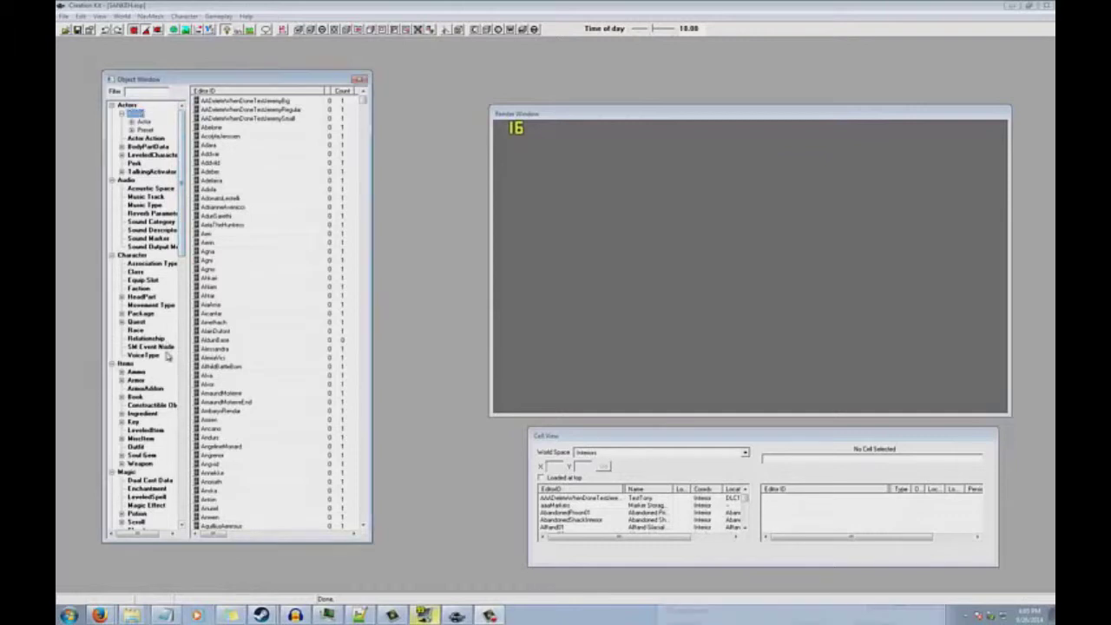
left_click(164, 347)
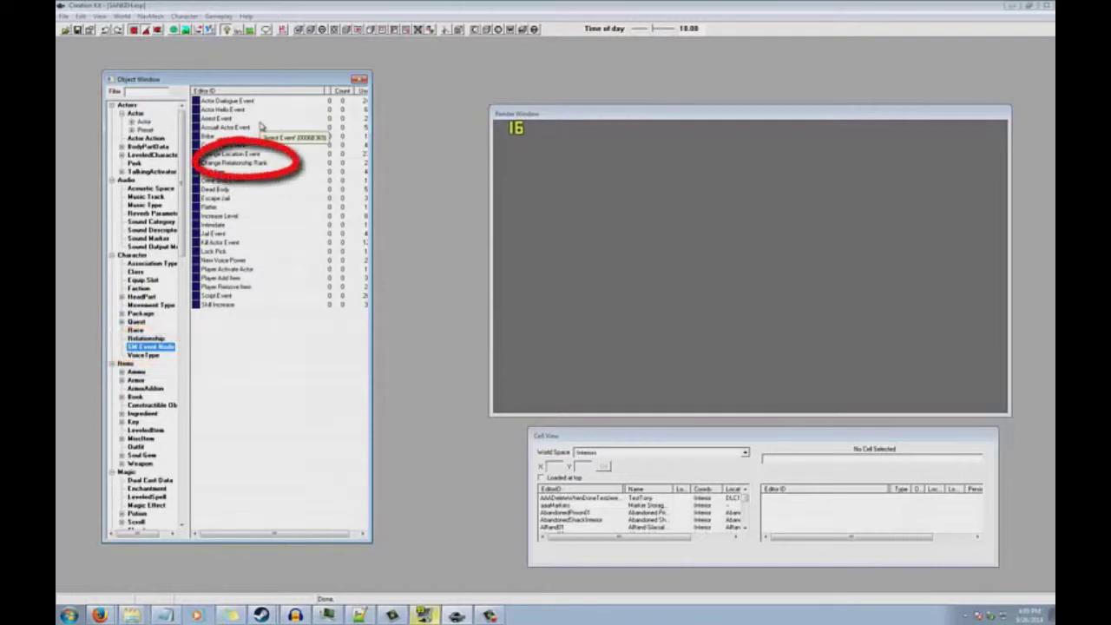
double_click(248, 154)
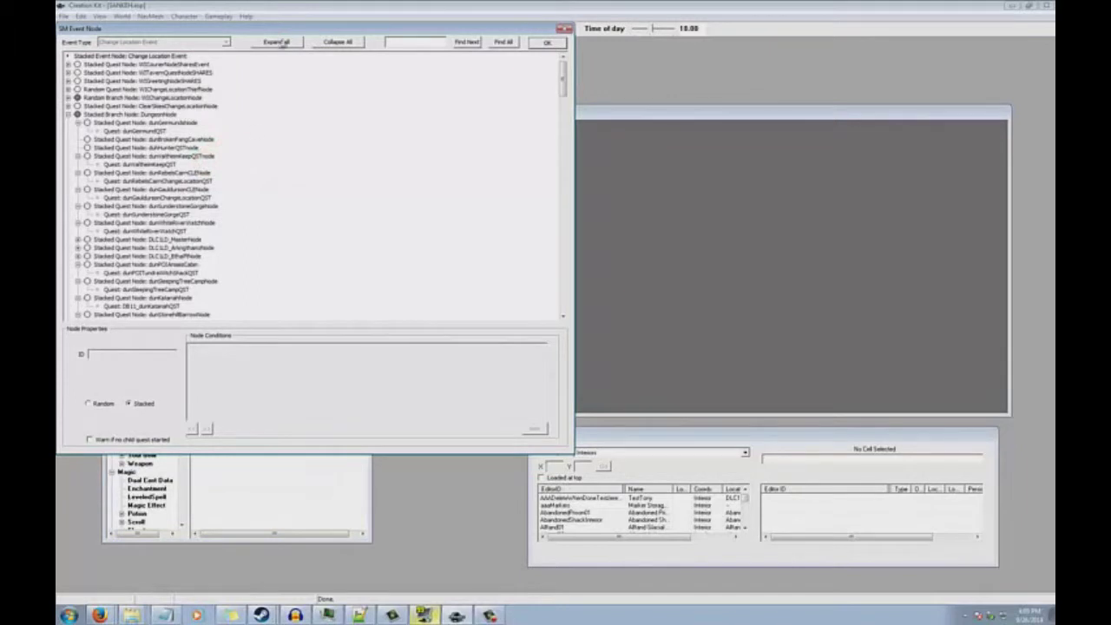
left_click_drag(291, 35, 579, 96)
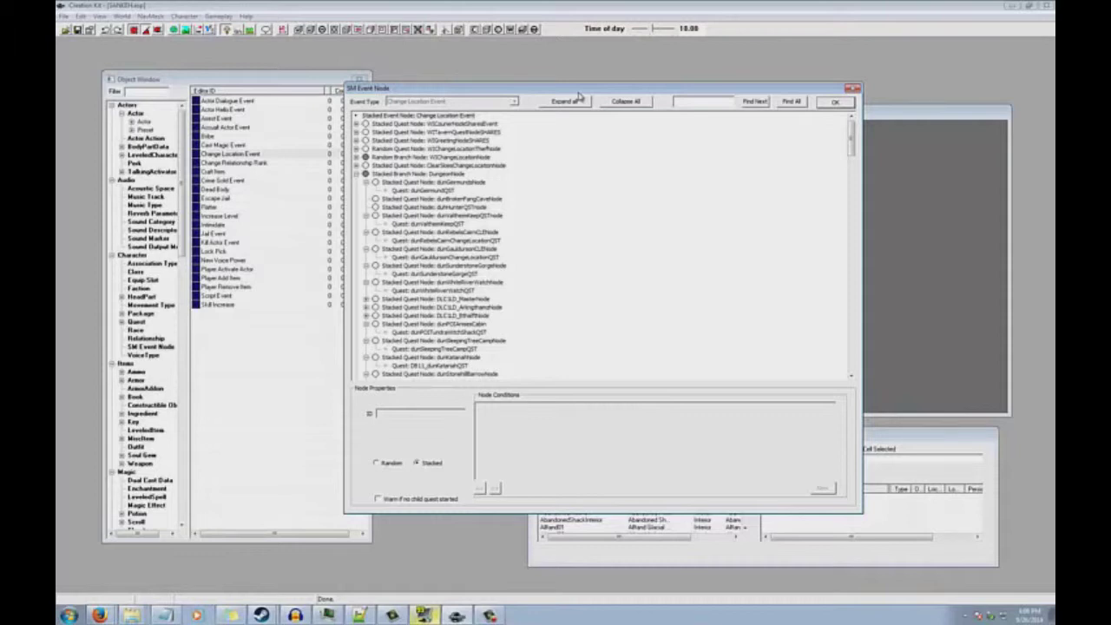
Step: Open the Actor Dialogue Event to view its node tree, and close it
double_click(249, 102)
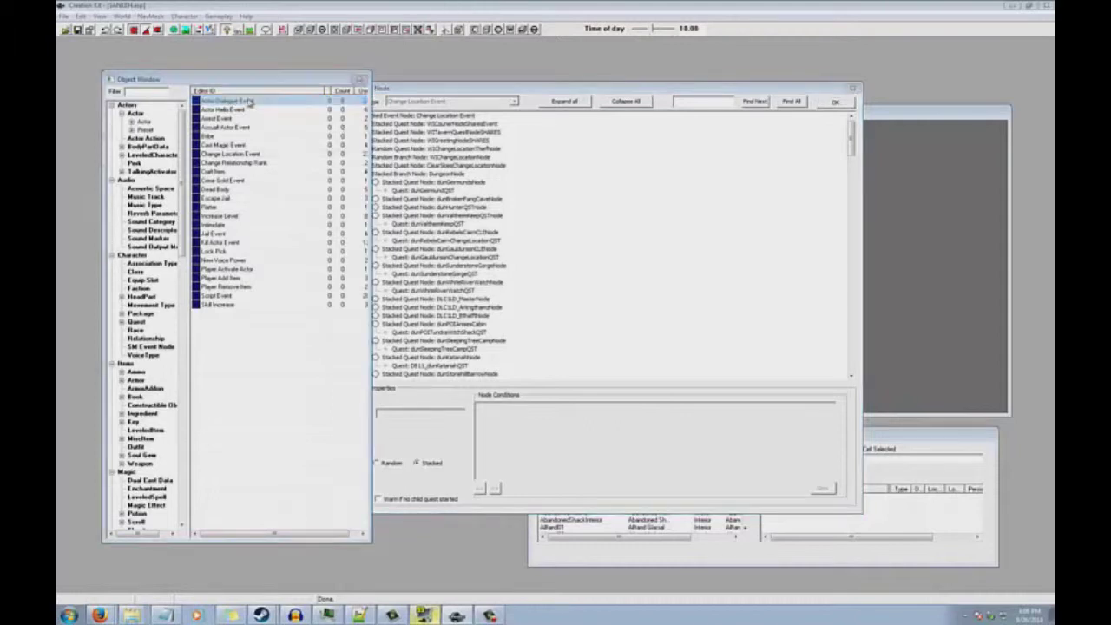
left_click_drag(413, 31, 599, 88)
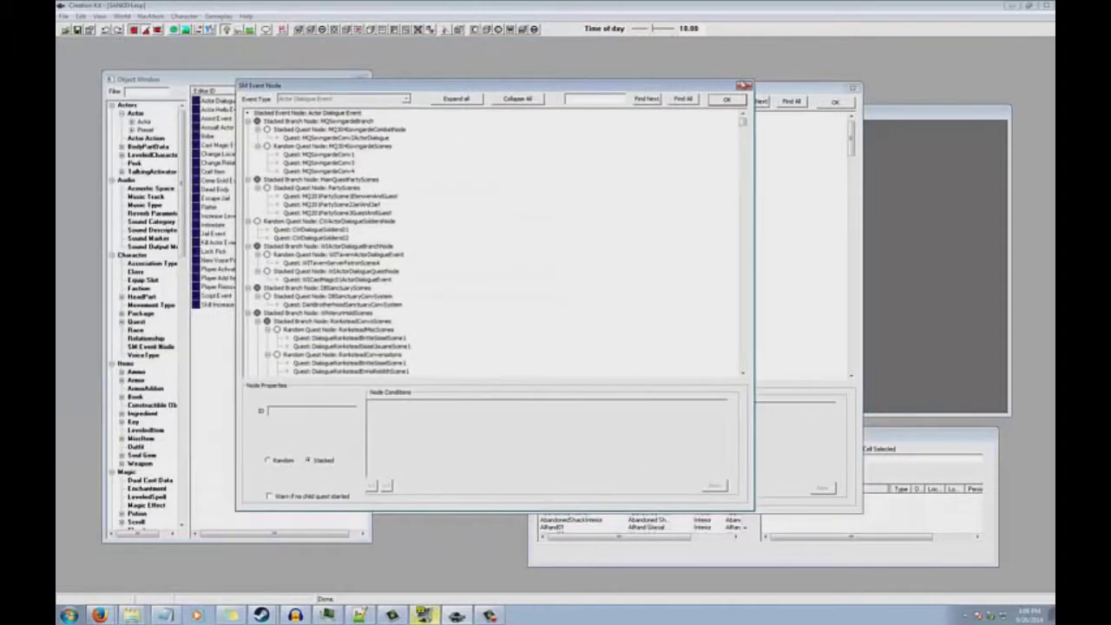
left_click(745, 89)
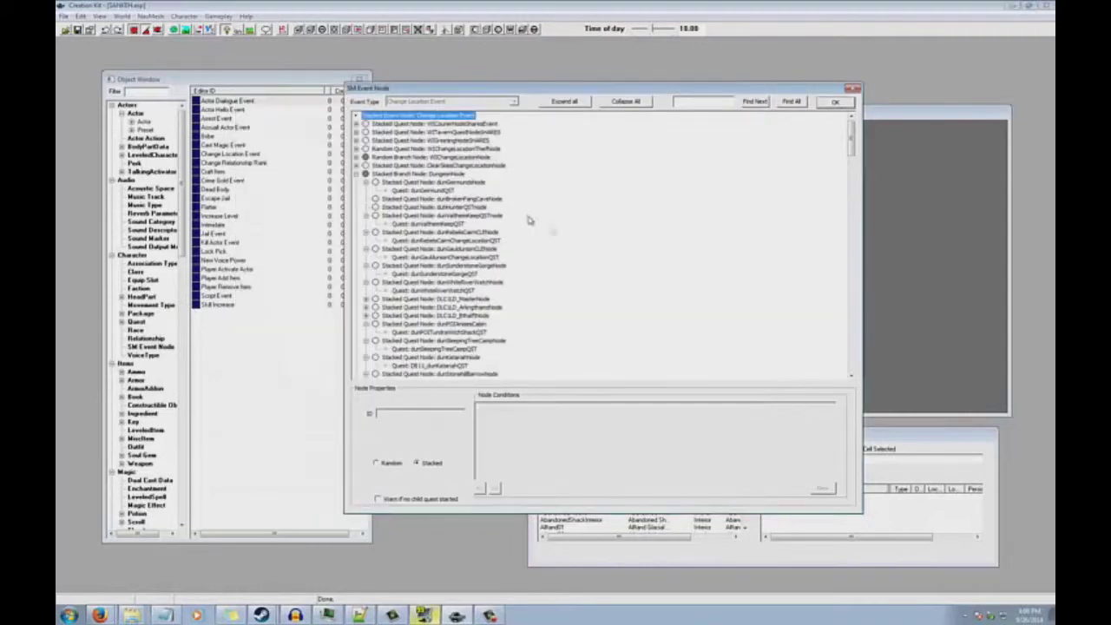
Step: Examine the Change Location Event's root node options, its tree of branch and quest nodes, and the DungeonNode branch's conditions
right_click(469, 116)
left_click(412, 122)
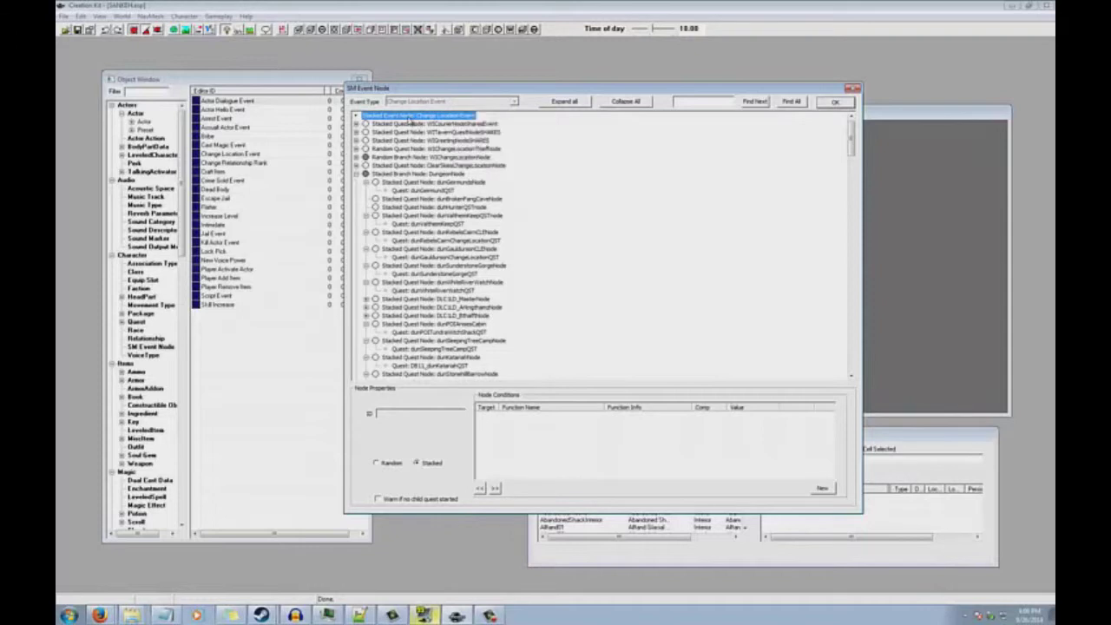
left_click_drag(389, 91, 422, 94)
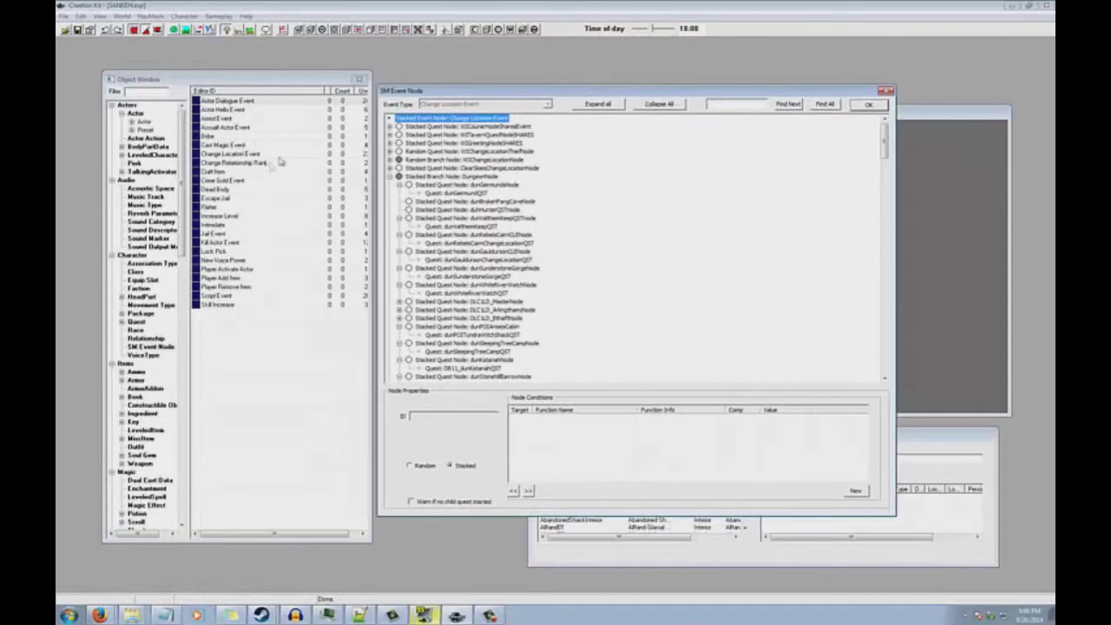
right_click(427, 127)
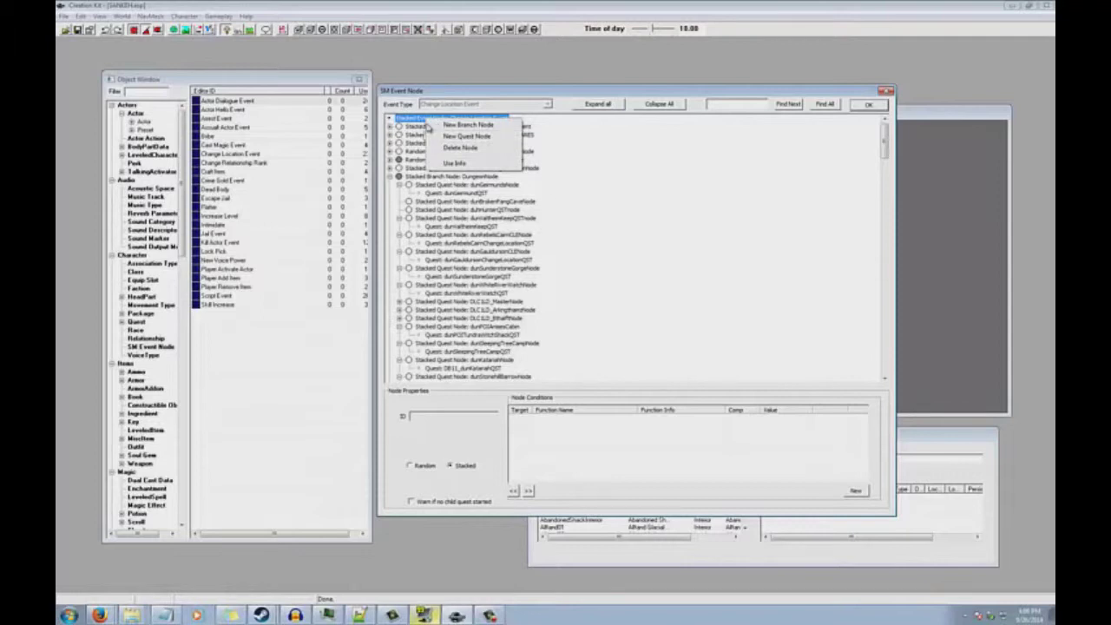
left_click(692, 252)
scroll(668, 253, "down", 15)
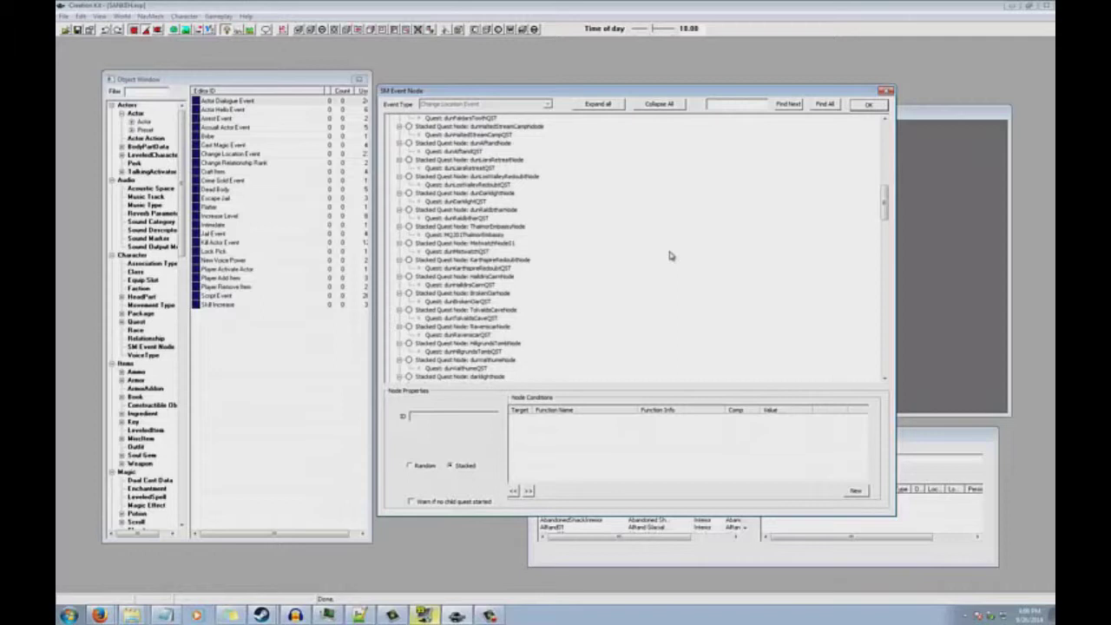
scroll(660, 252, "up", 15)
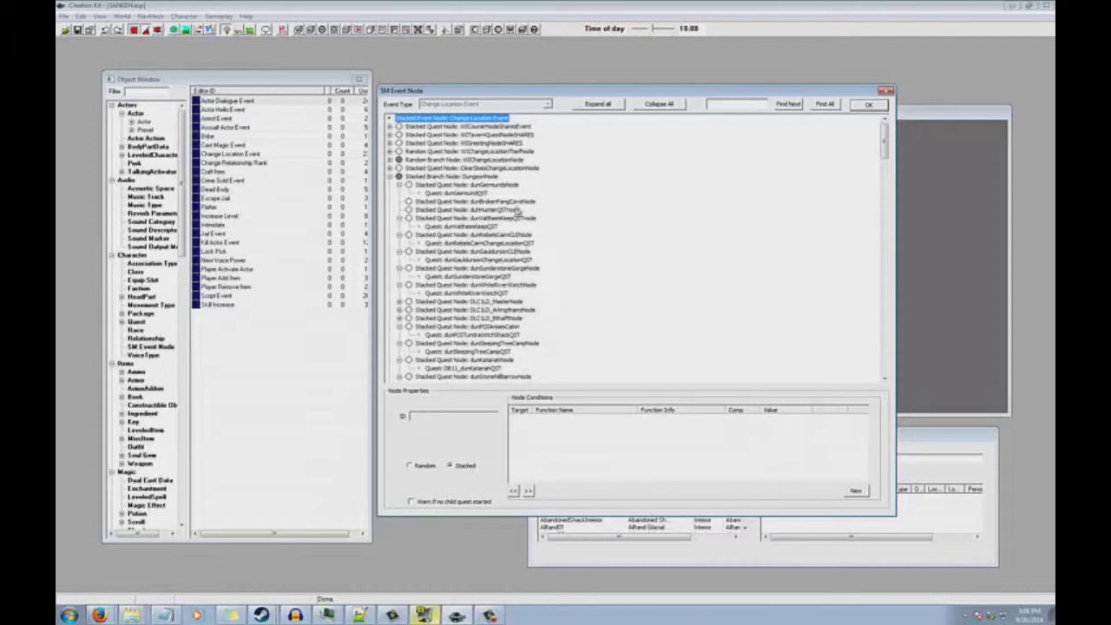
left_click(490, 177)
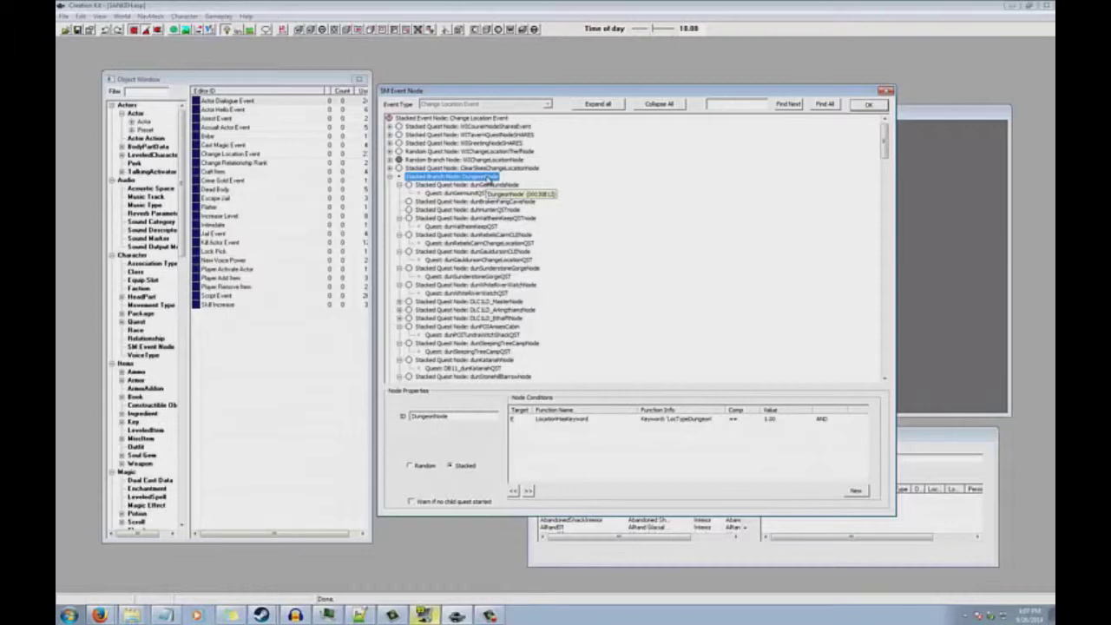
right_click(485, 118)
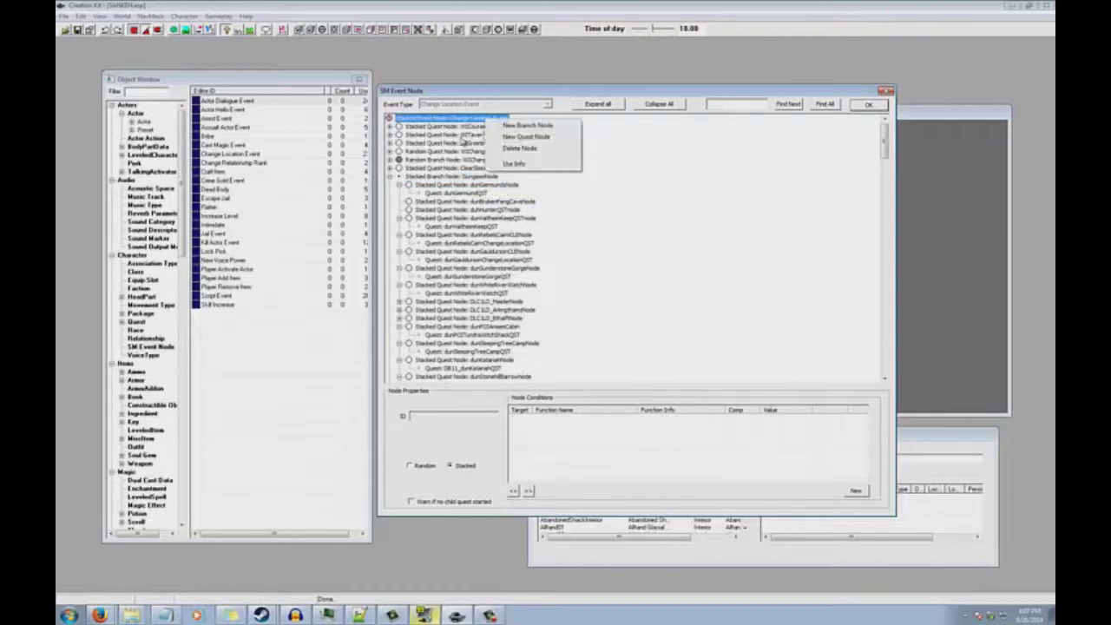
key("Escape")
Step: Expand the WIChangeLocationNode random branch and examine the conditions of the branch and its WIChangeLocation quests
key("Down")
key("Down")
key("Down")
key("Down")
key("Down")
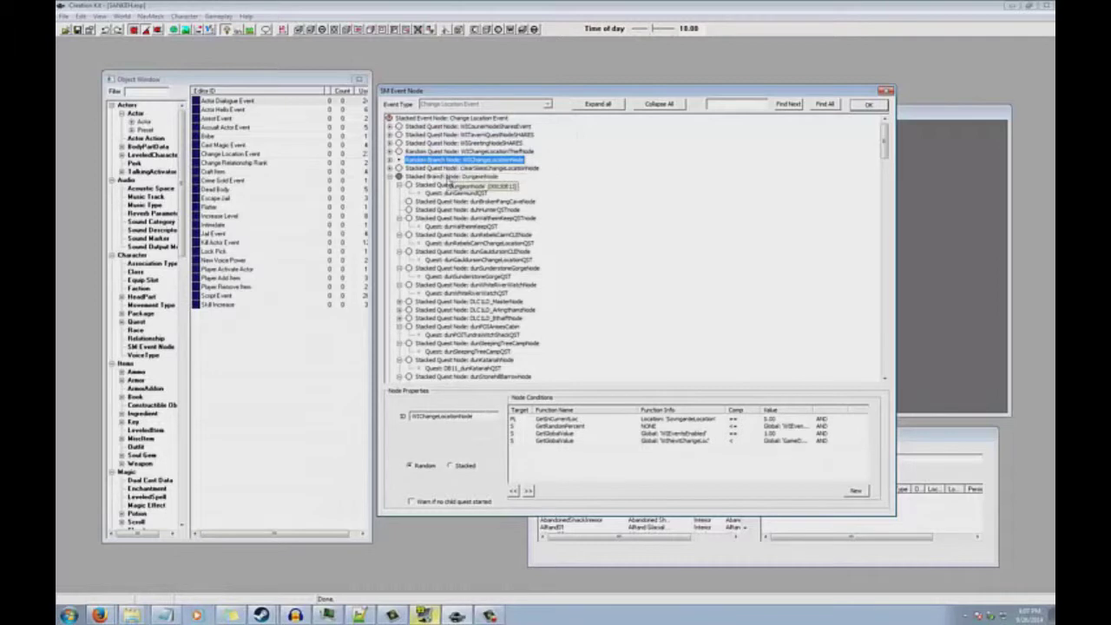
key("Right")
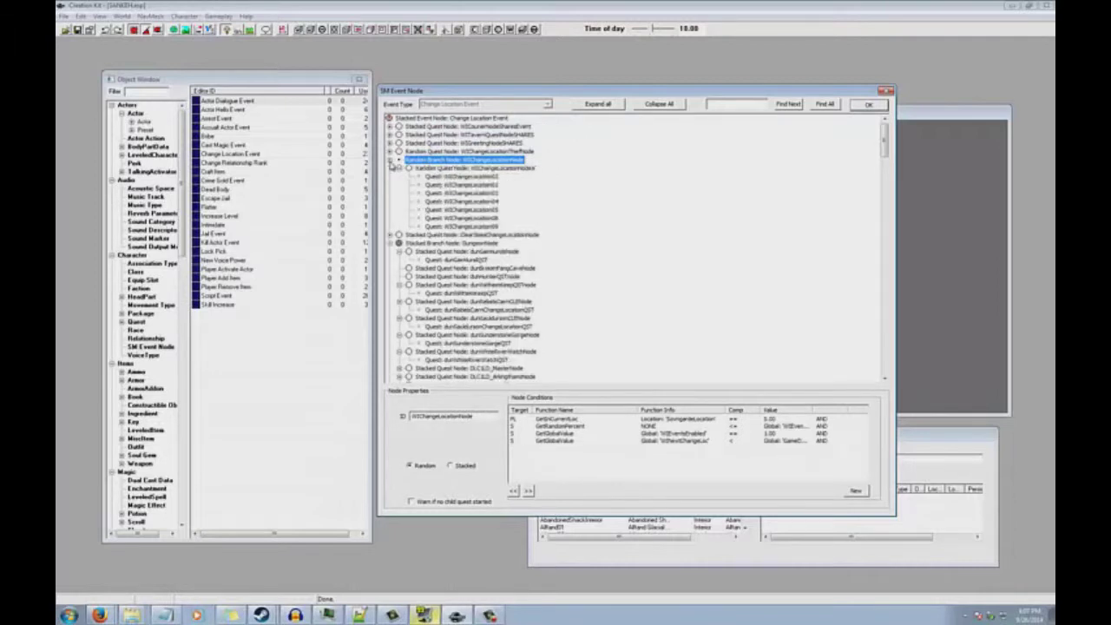
left_click(440, 169)
left_click(438, 184)
left_click(437, 193)
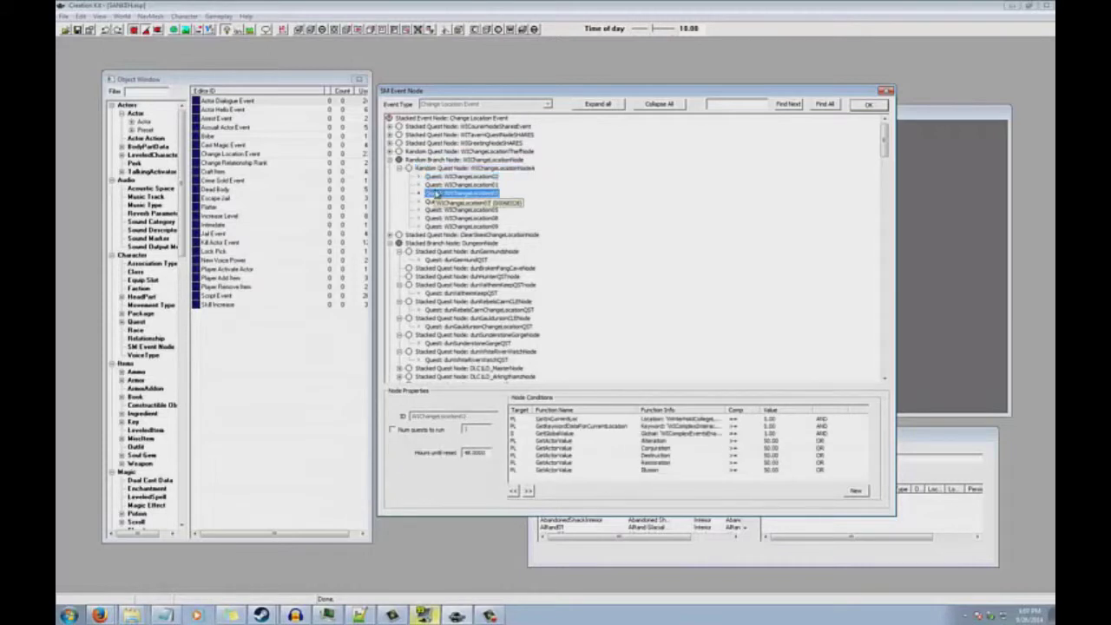
left_click(458, 161)
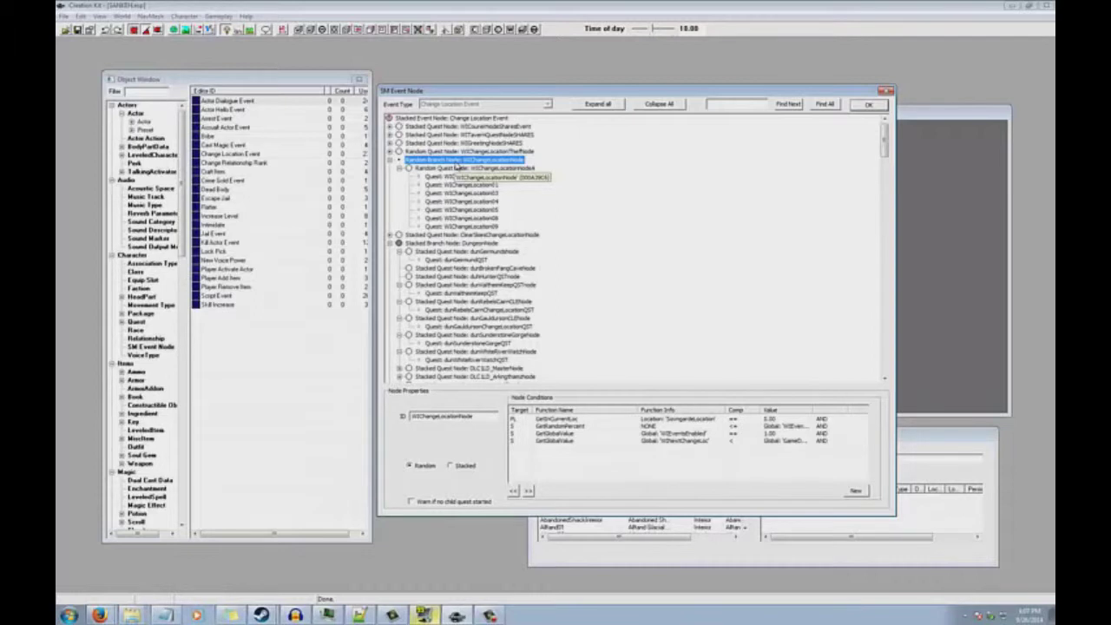
Step: Add a new branch node under the Change Location Event root and collapse the DungeonNode and WIChangeLocationNode branches
right_click(473, 118)
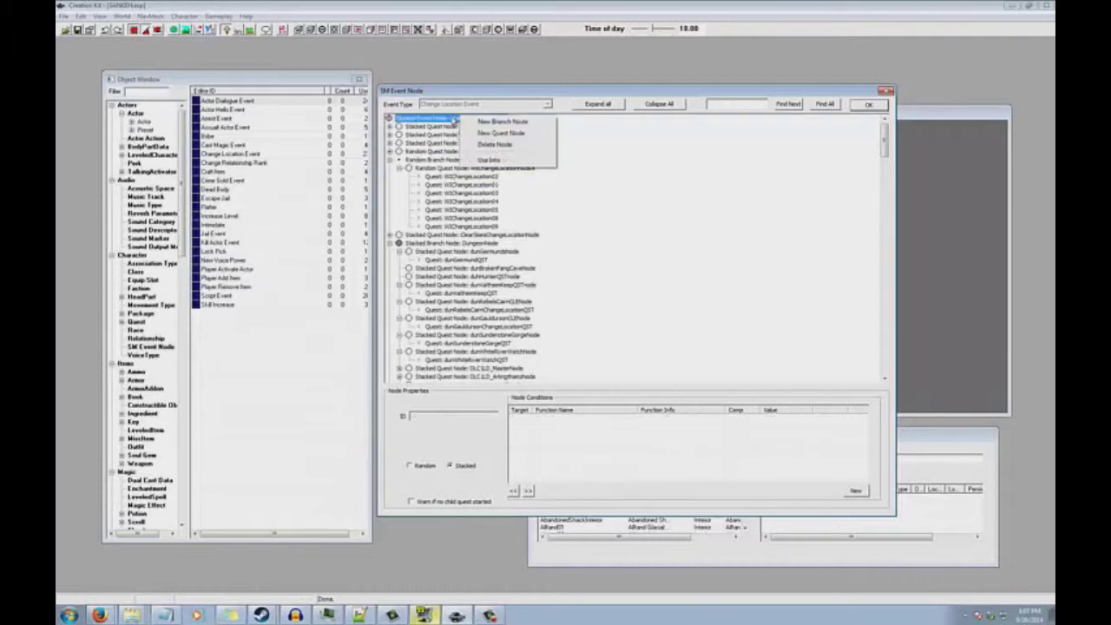
left_click(479, 122)
scroll(460, 174, "down", 10)
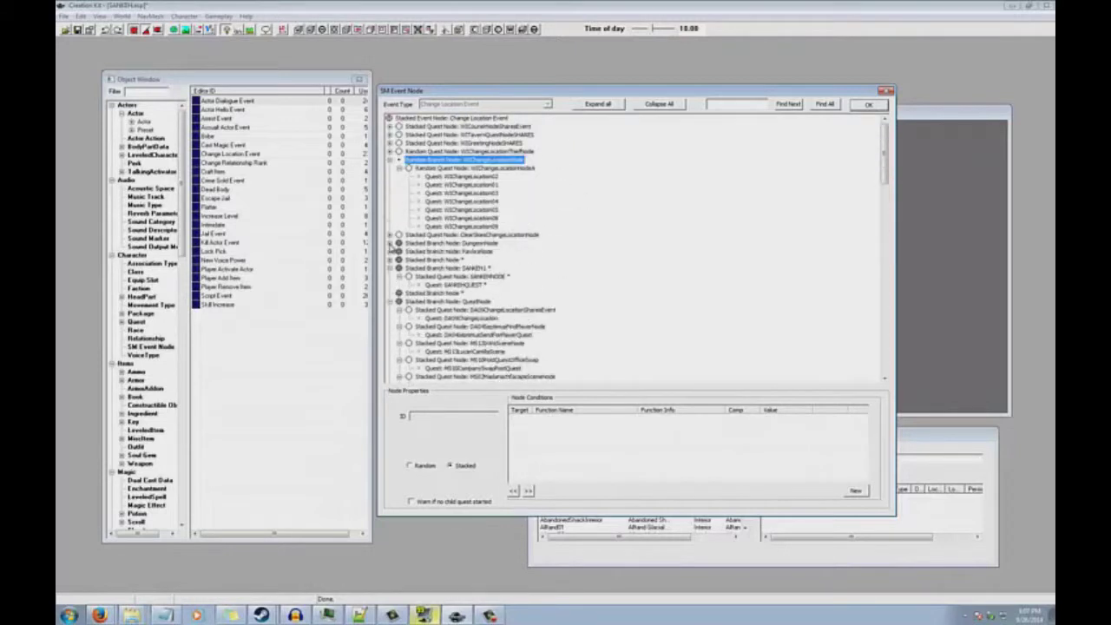
left_click(399, 160)
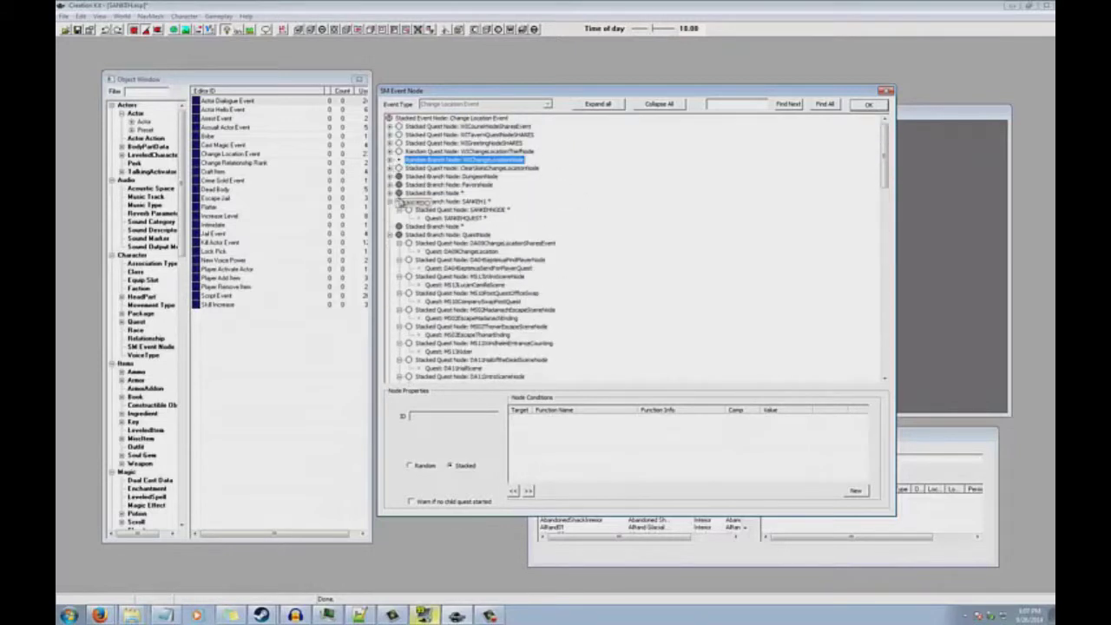
Step: Add a new quest node under the unnamed stacked branch node above SANKEH1
left_click(396, 200)
left_click(455, 420)
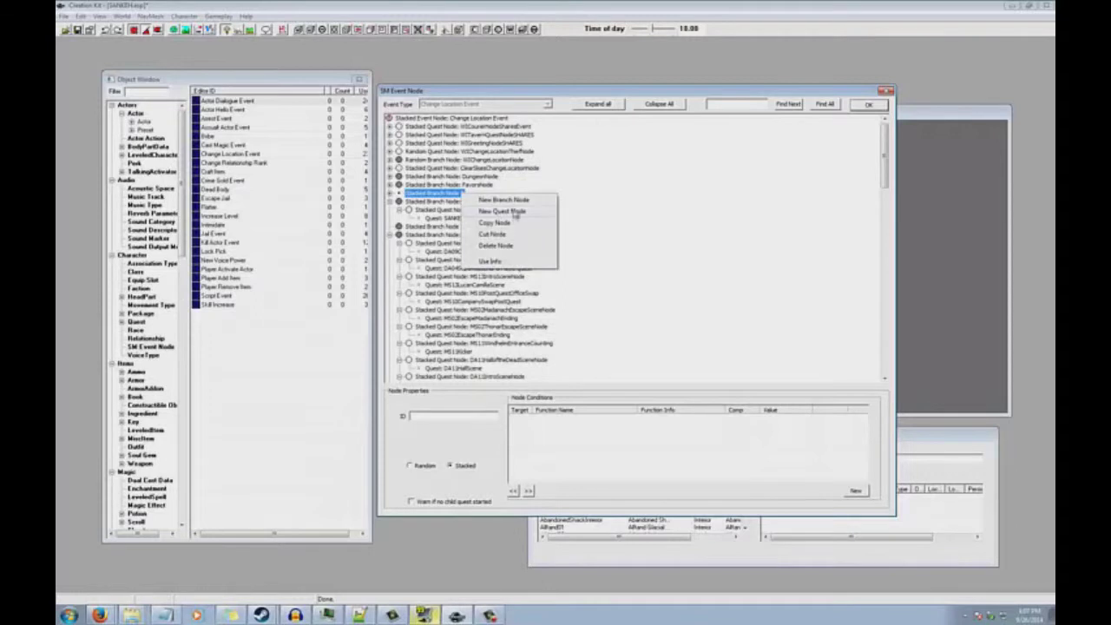
left_click(514, 211)
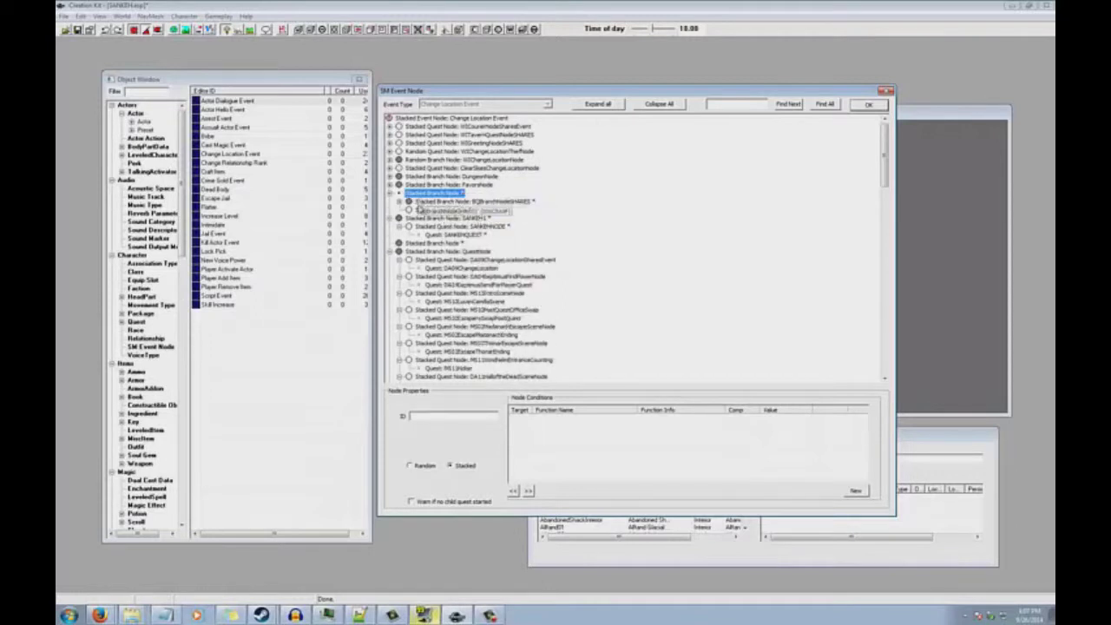
Step: Examine the new stacked quest node's properties, including its Shares Event option, alongside its parent branch node
left_click(441, 210)
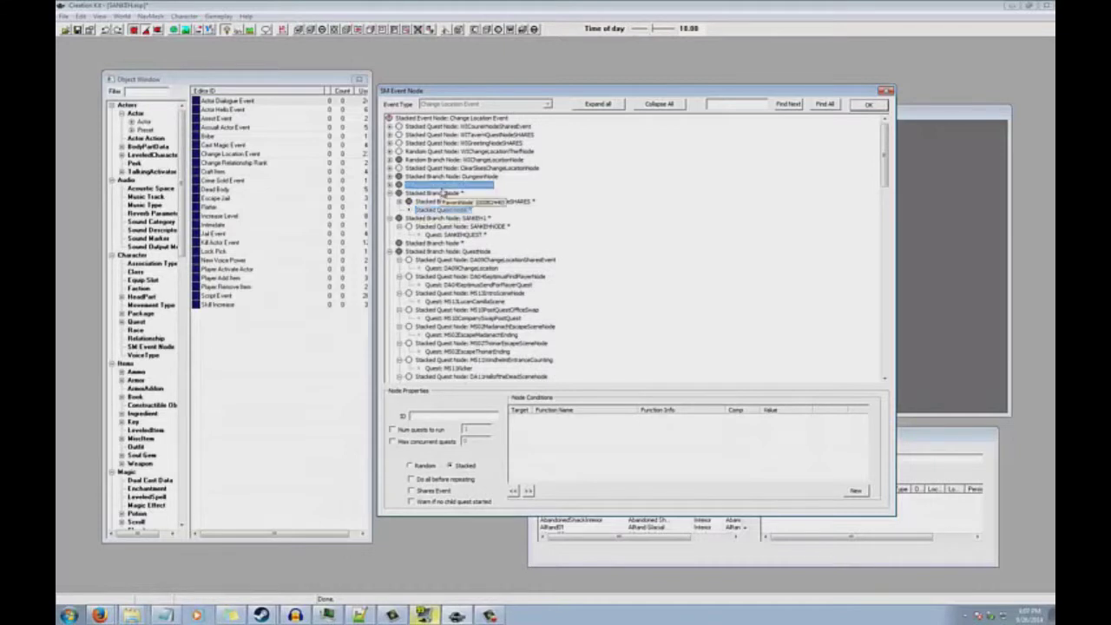
left_click(442, 201)
left_click(441, 210)
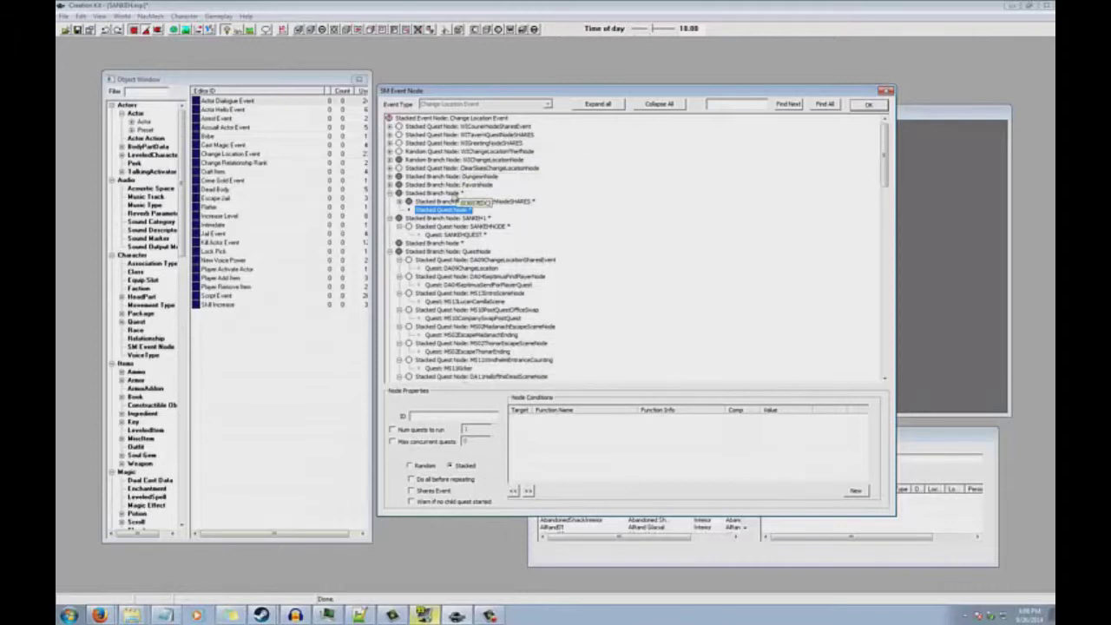
left_click(450, 194)
left_click(443, 211)
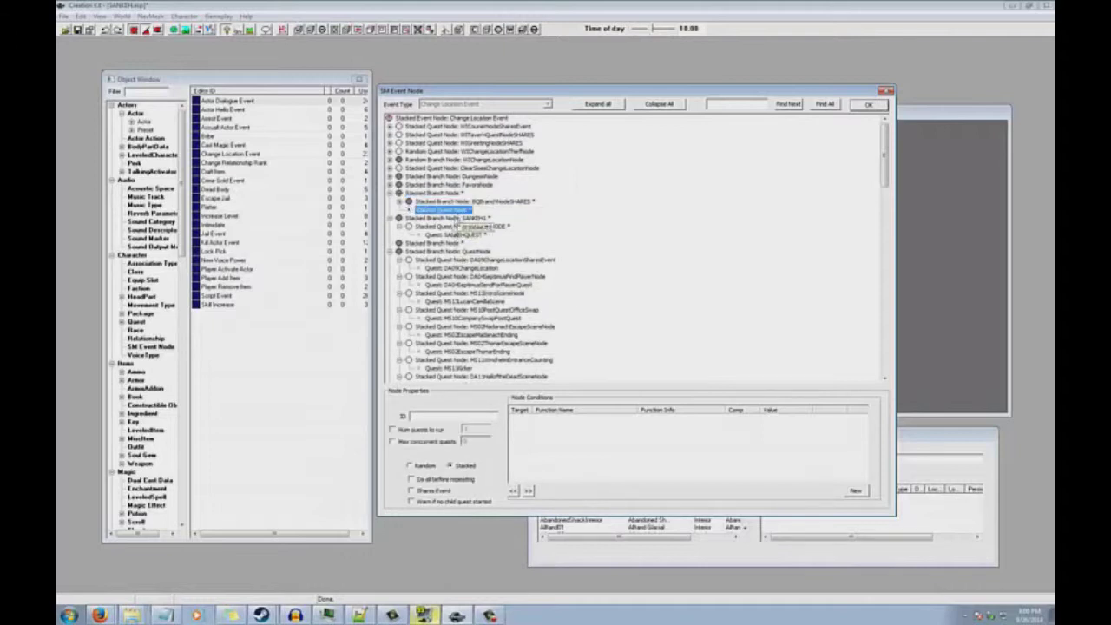
left_click(434, 490)
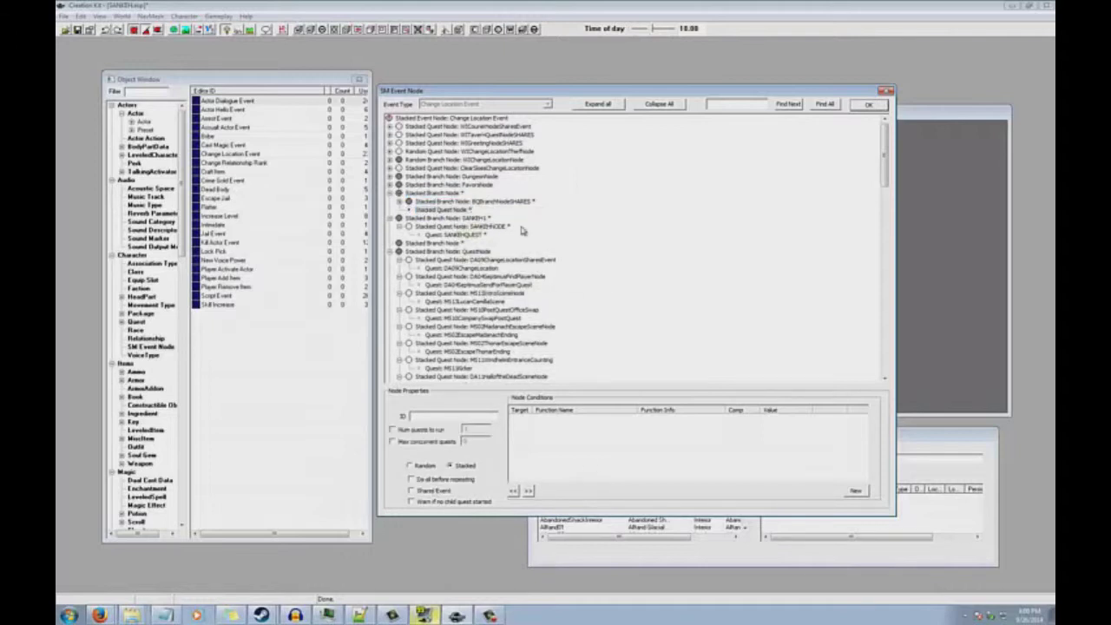
left_click_drag(522, 230, 460, 382)
left_click(430, 210)
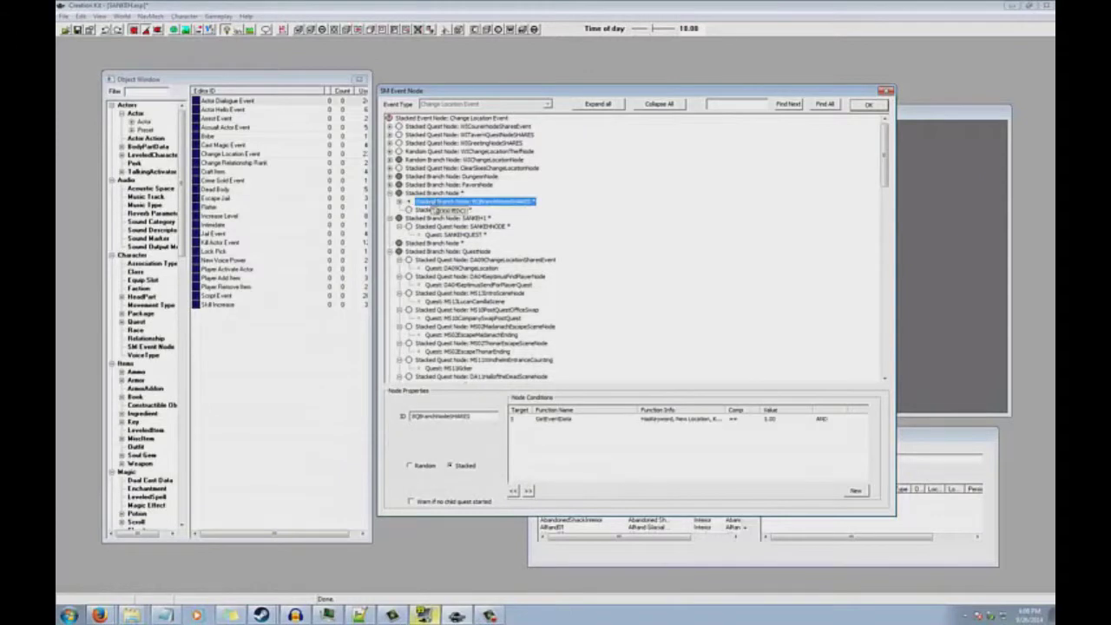
Step: Compare the BQBranchNodeSHARES and SANKEH1 branch nodes' properties with those of the new quest node
left_click(444, 202)
key("Down")
key("Down")
key("Down")
key("Down")
key("Down")
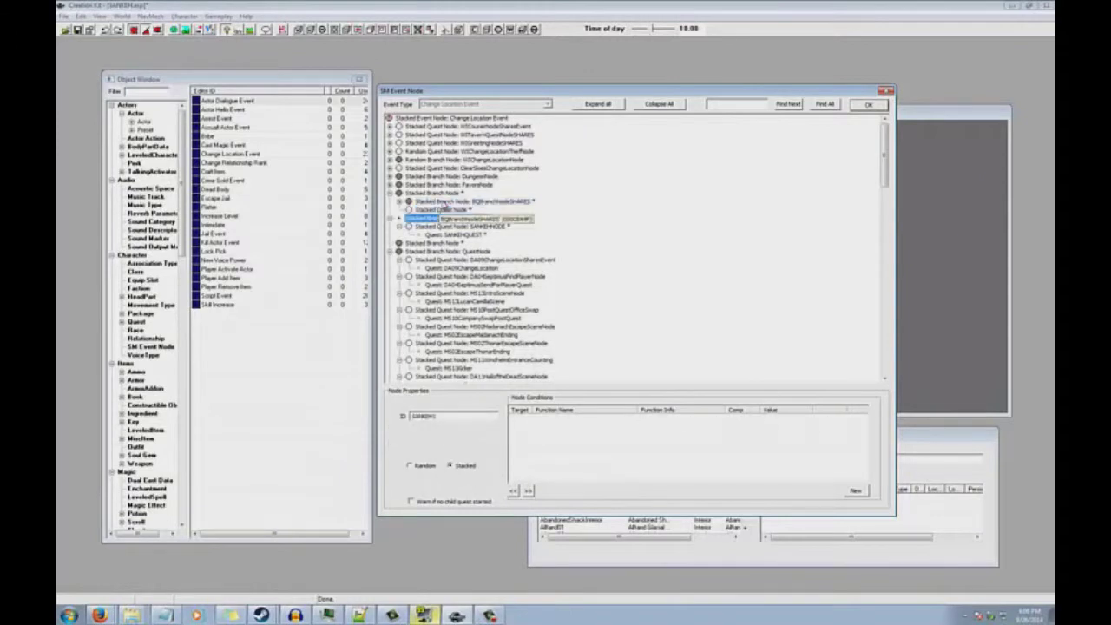
left_click(444, 210)
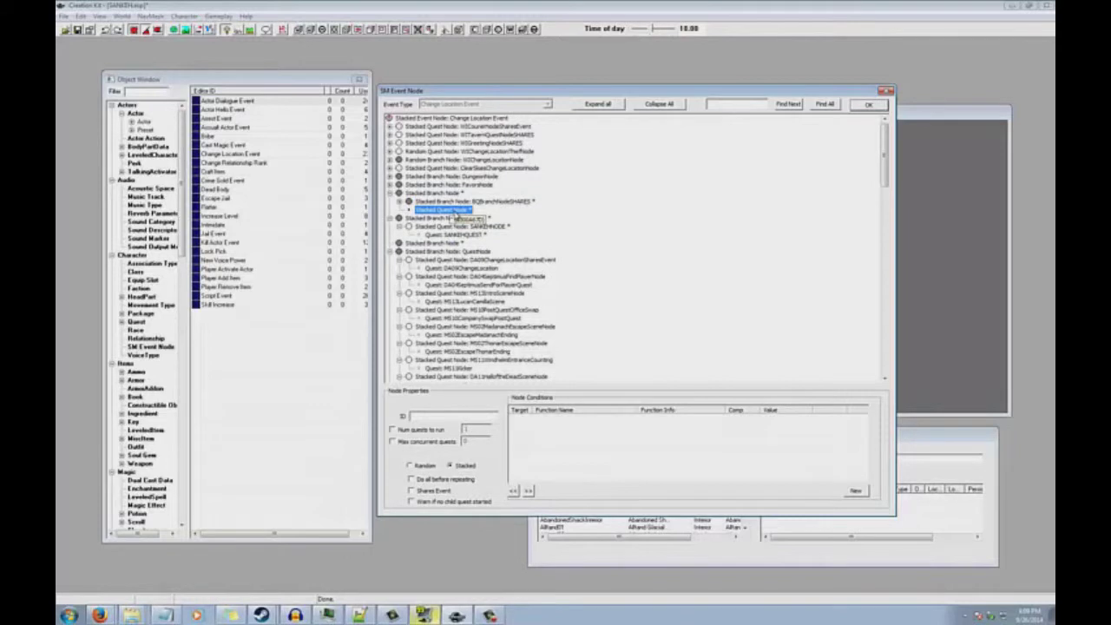
Step: Filter the Quest objects by "sankeh" and open SANKEHQUEST for editing
right_click(474, 214)
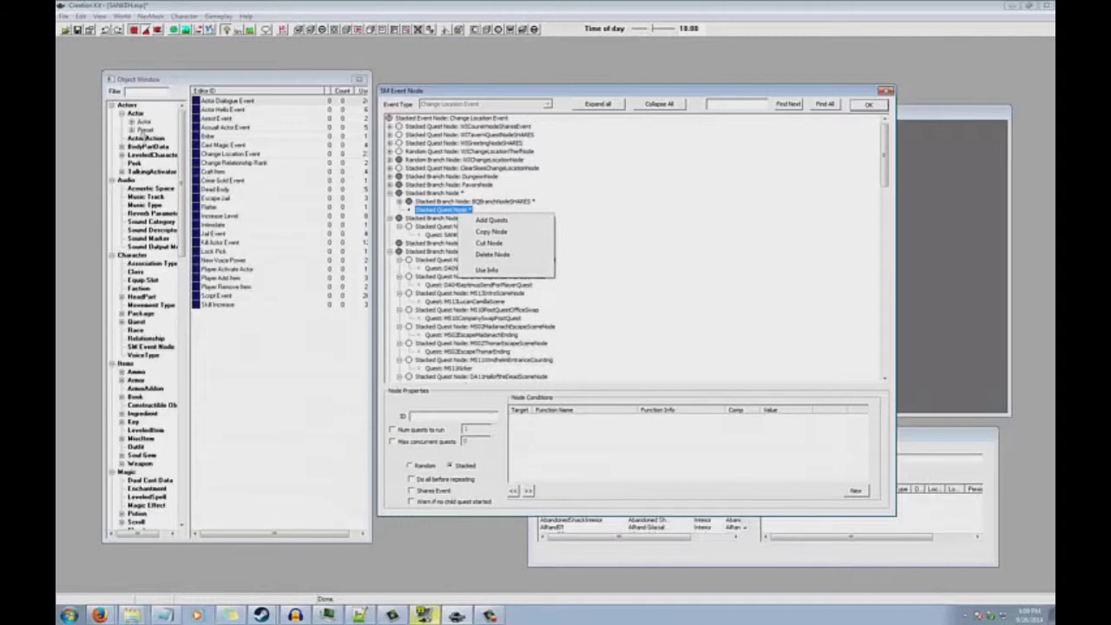
left_click(136, 321)
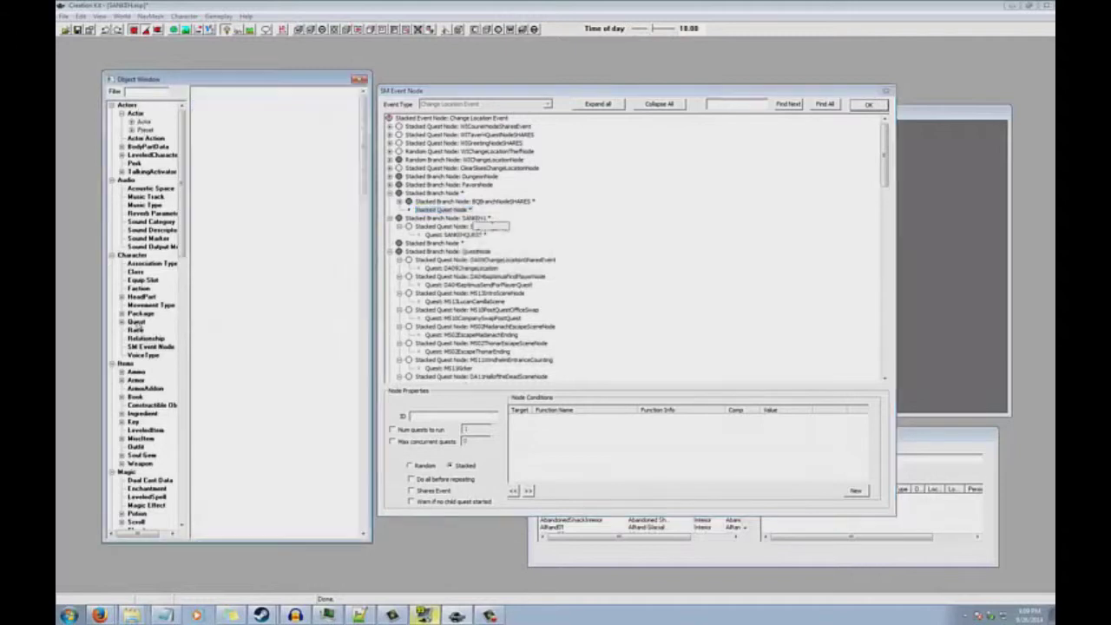
left_click(154, 91)
type("sankeh")
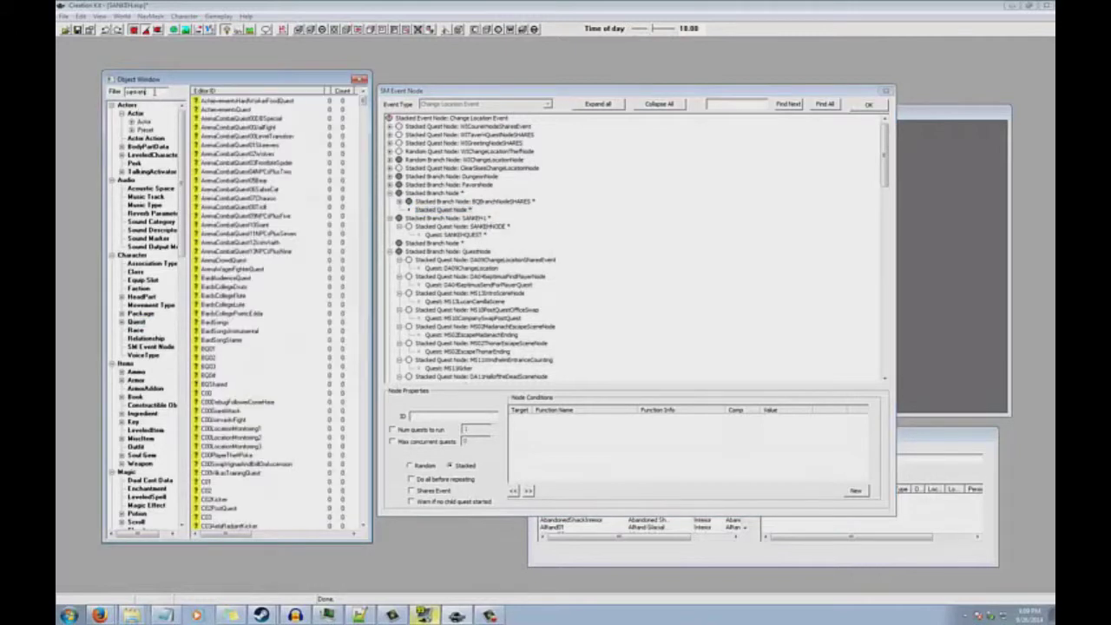
right_click(252, 102)
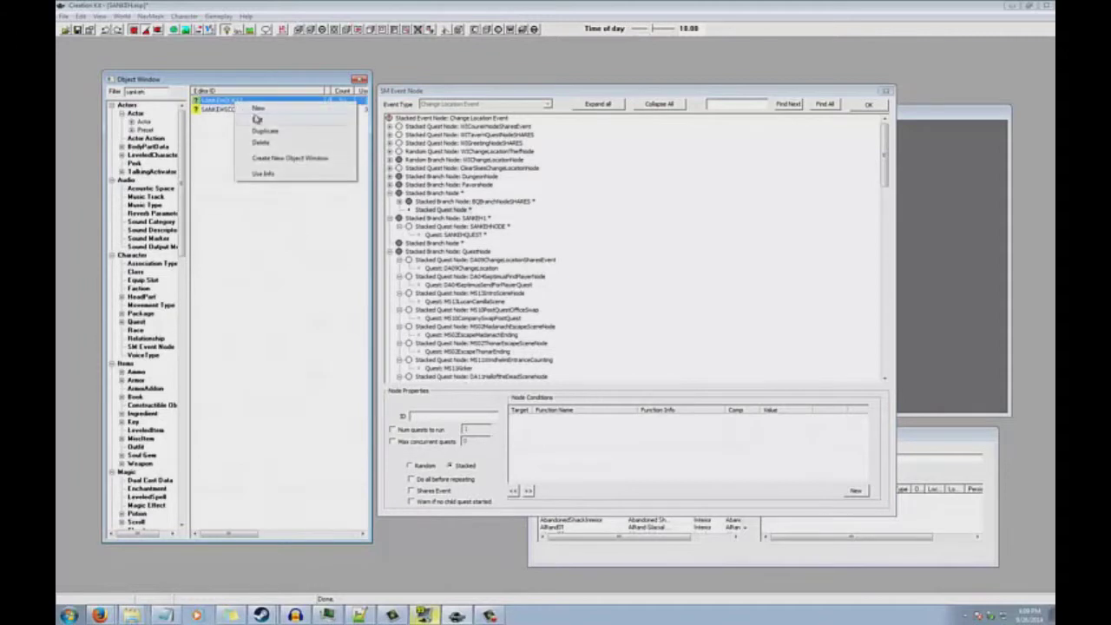
left_click(258, 117)
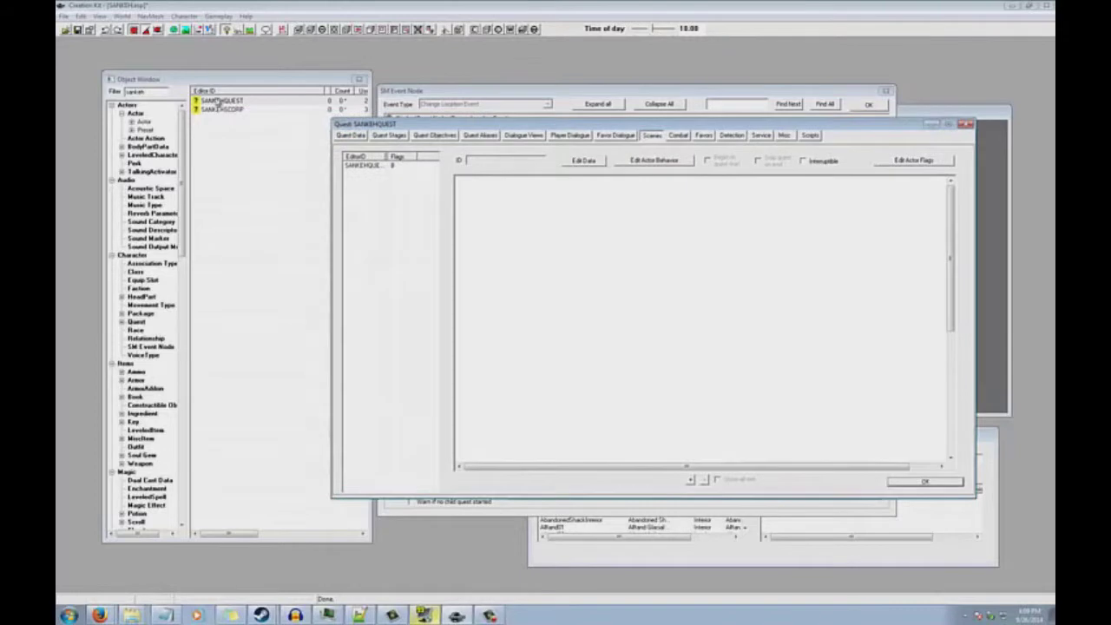
Step: Review SANKEHQUEST's stages and general quest data, including the choices available for its triggering Event
right_click(221, 103)
left_click(397, 142)
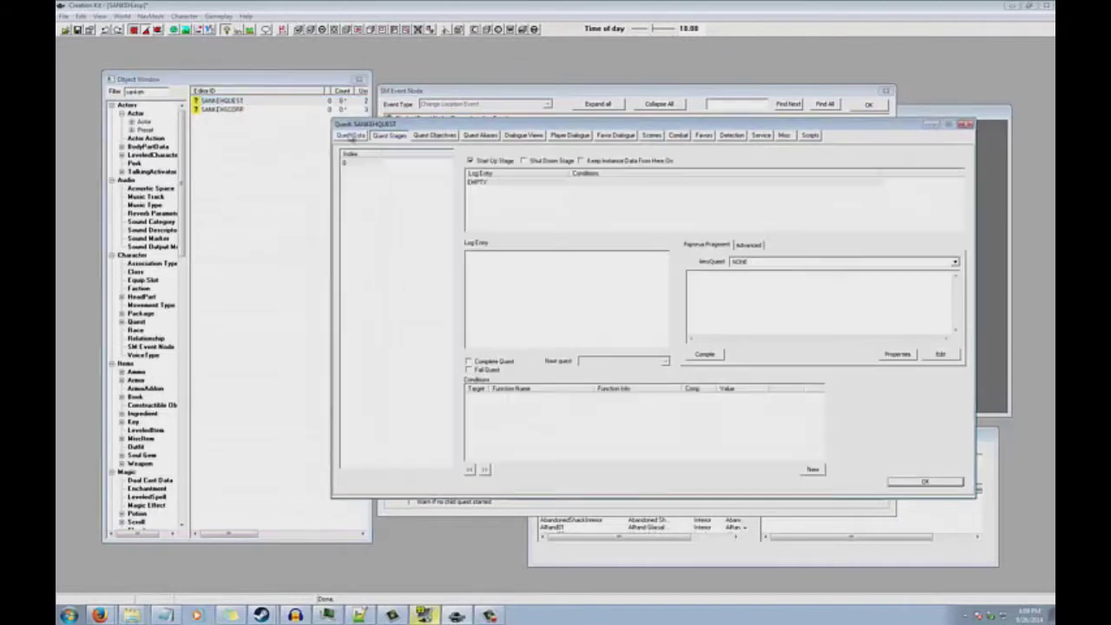
left_click(351, 137)
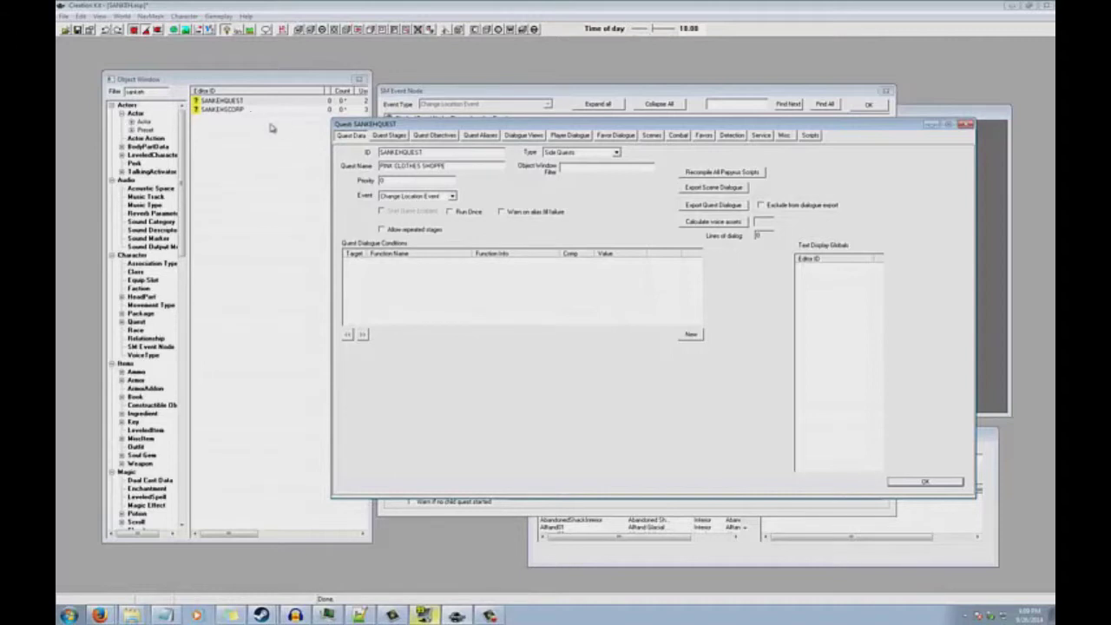
left_click_drag(394, 126, 290, 154)
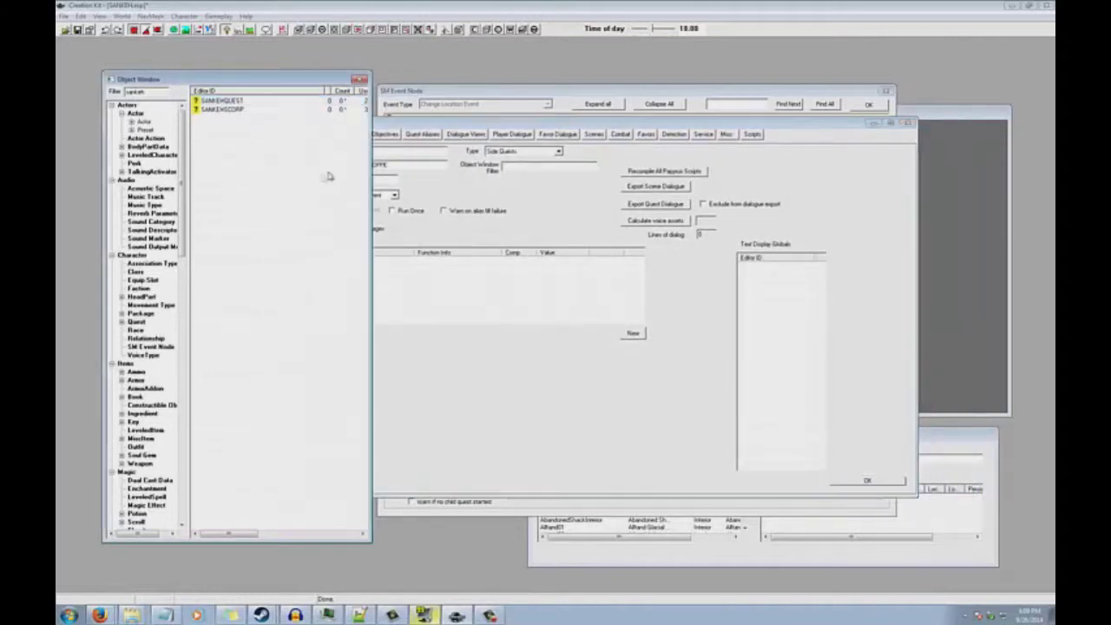
double_click(393, 195)
left_click(393, 196)
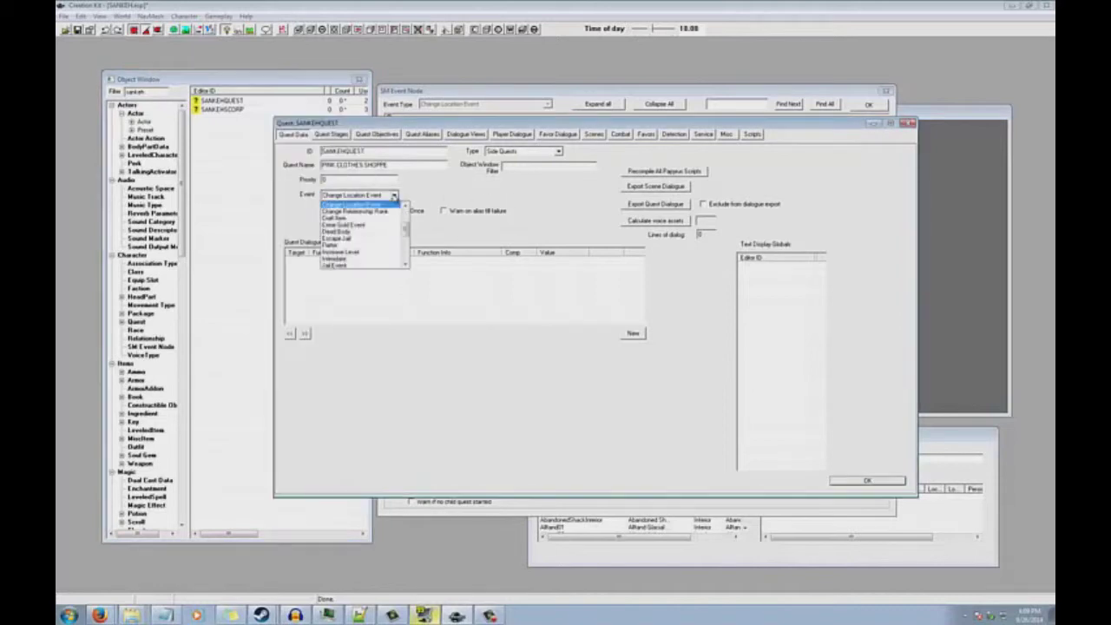
left_click(393, 196)
left_click(393, 196)
scroll(407, 226, "up", 3)
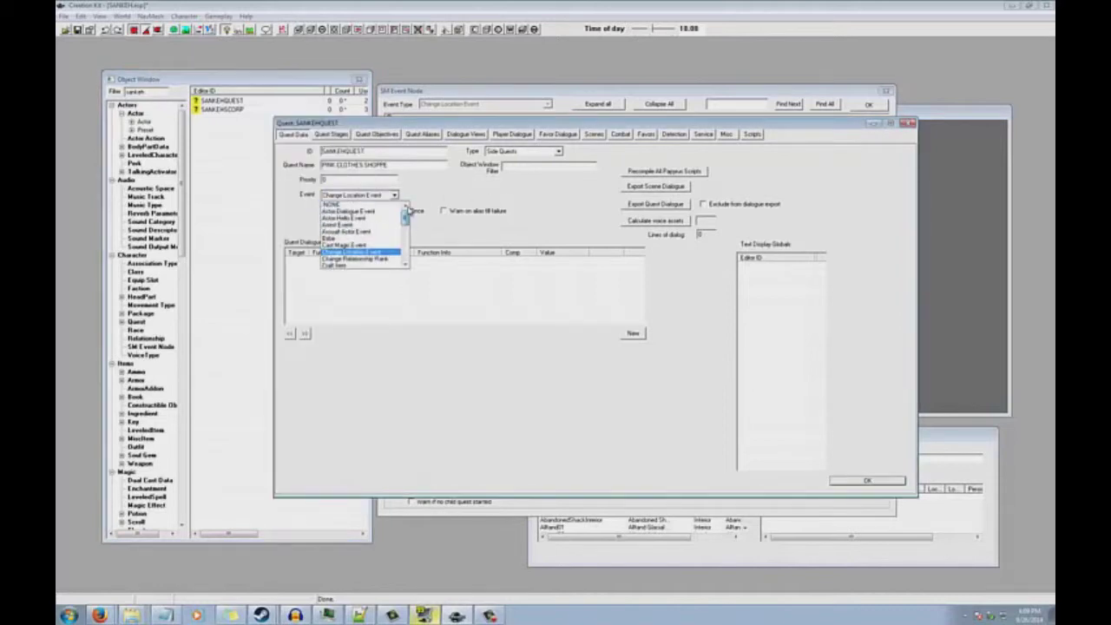
left_click(429, 200)
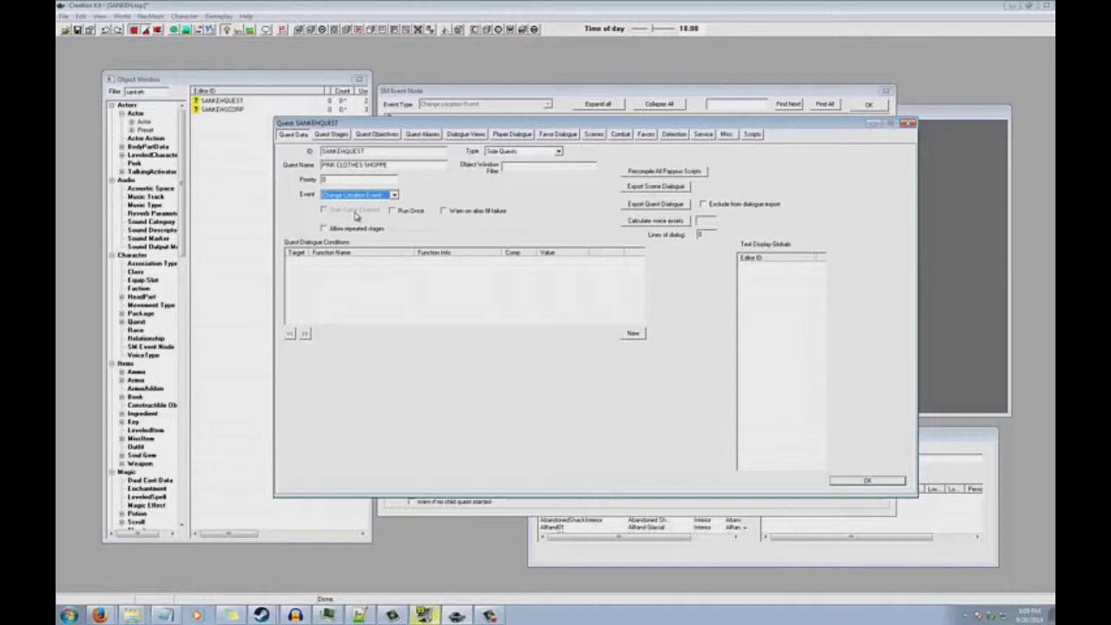
Step: Inspect the quest's Run Once option and its Type choices, keeping Side Quests as the type
left_click(402, 212)
left_click(395, 214)
left_click(493, 154)
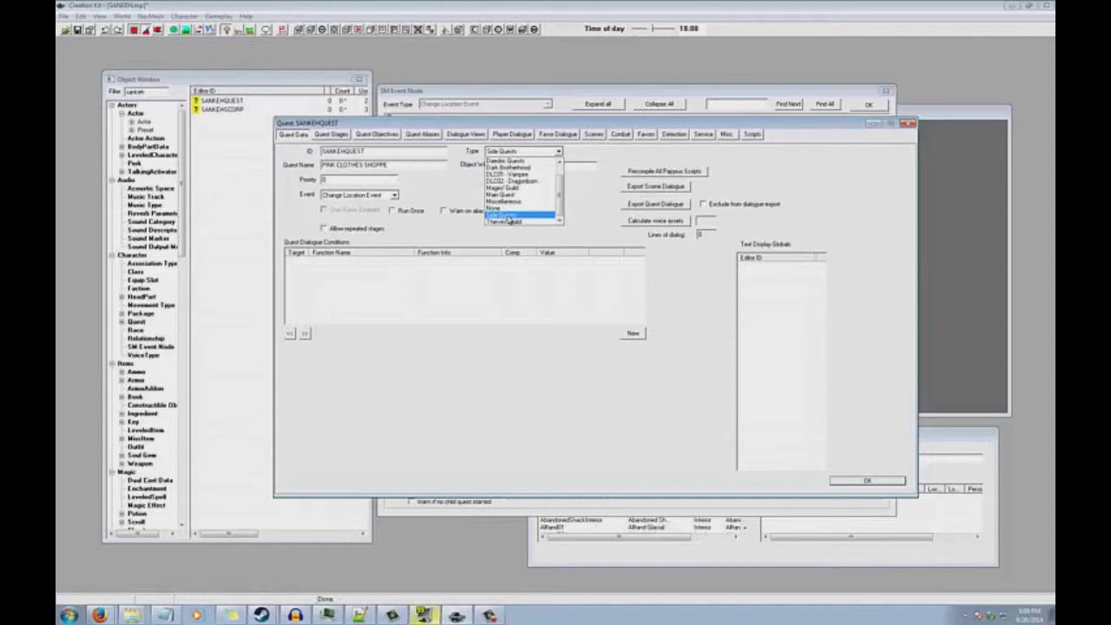
left_click(510, 216)
left_click(502, 153)
left_click(502, 153)
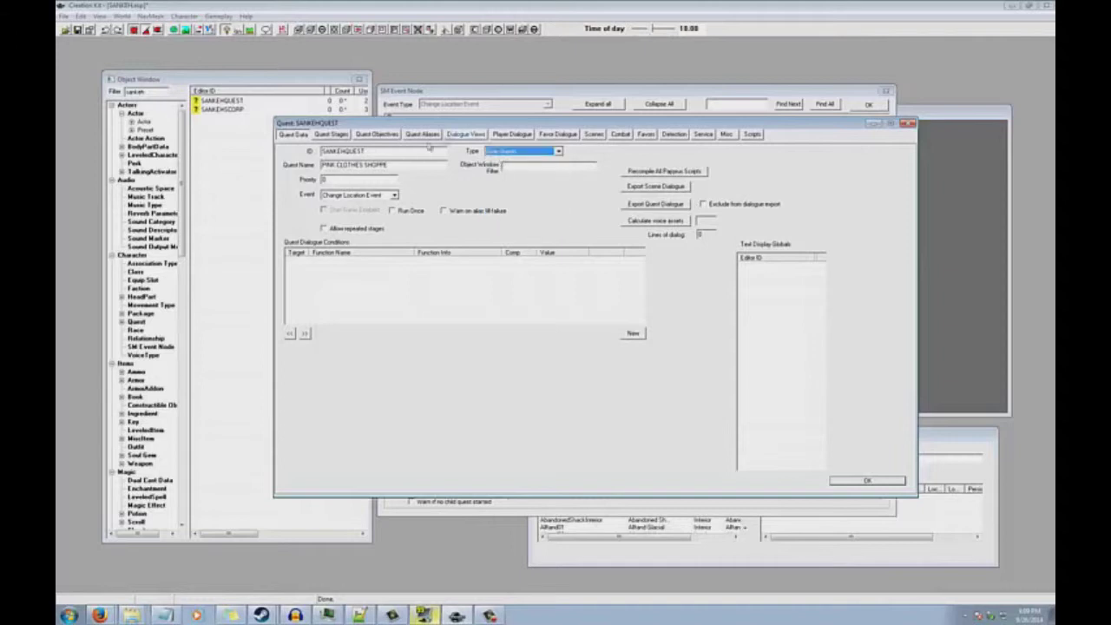
Step: Write SetActive(True) as an example Papyrus fragment for quest stage 0 and erase it again
left_click(331, 135)
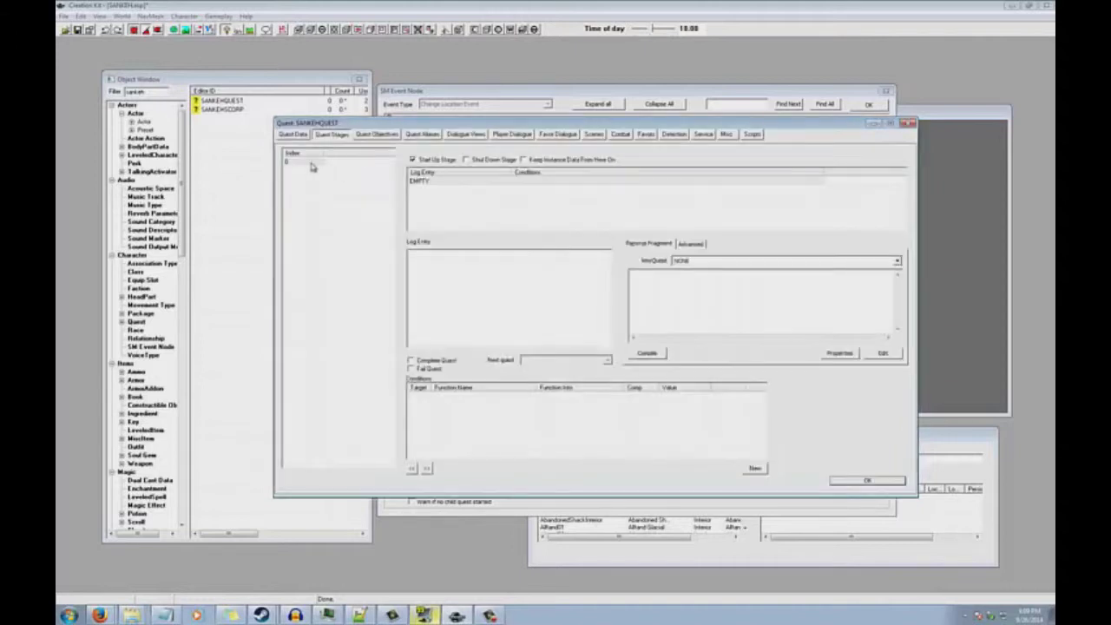
left_click(311, 163)
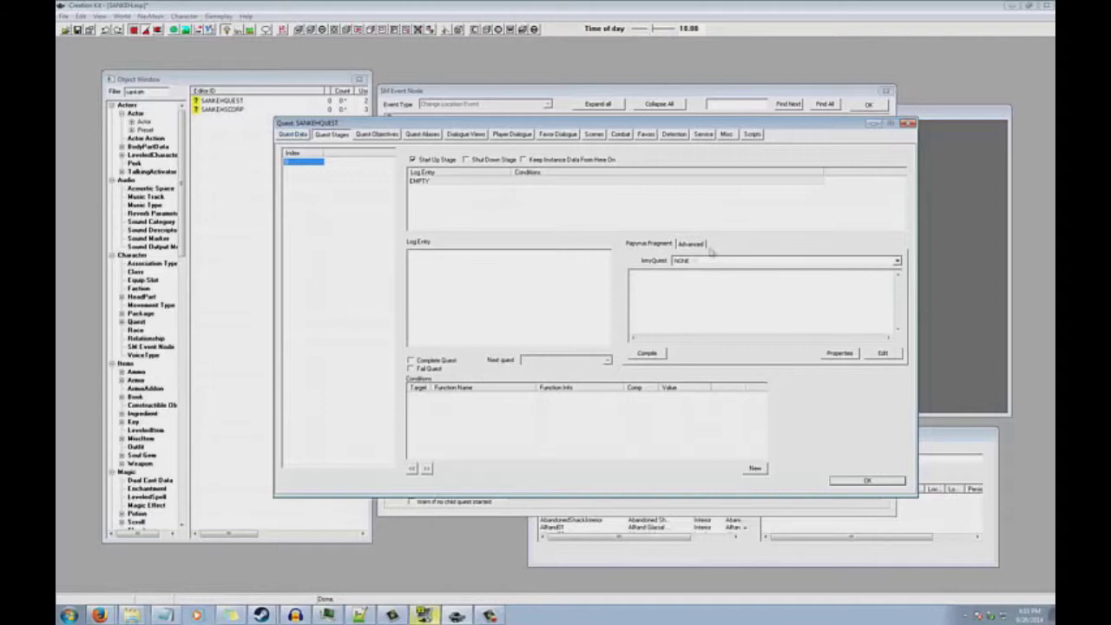
left_click(655, 296)
type("SetActive(True)")
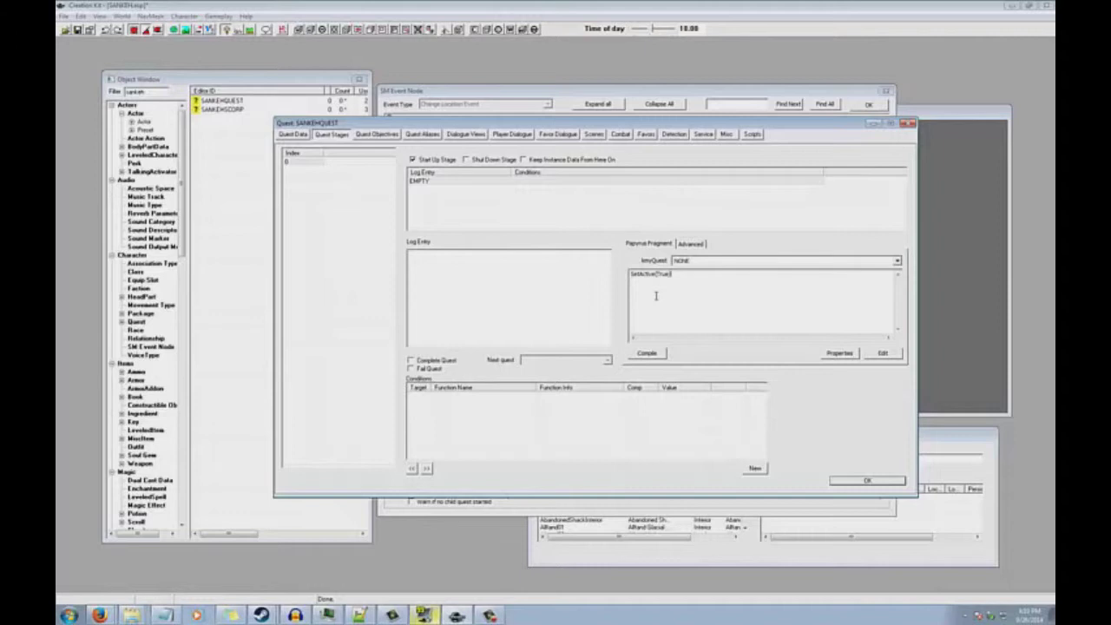
key("BackSpace")
key("BackSpace")
key("BackSpace")
key("BackSpace")
key("BackSpace")
key("BackSpace")
key("BackSpace")
key("BackSpace")
key("BackSpace")
key("BackSpace")
key("BackSpace")
key("BackSpace")
key("BackSpace")
key("BackSpace")
key("BackSpace")
Step: Check SANKEHQUEST's general data and its scene entry, and close the quest editor
left_click(295, 134)
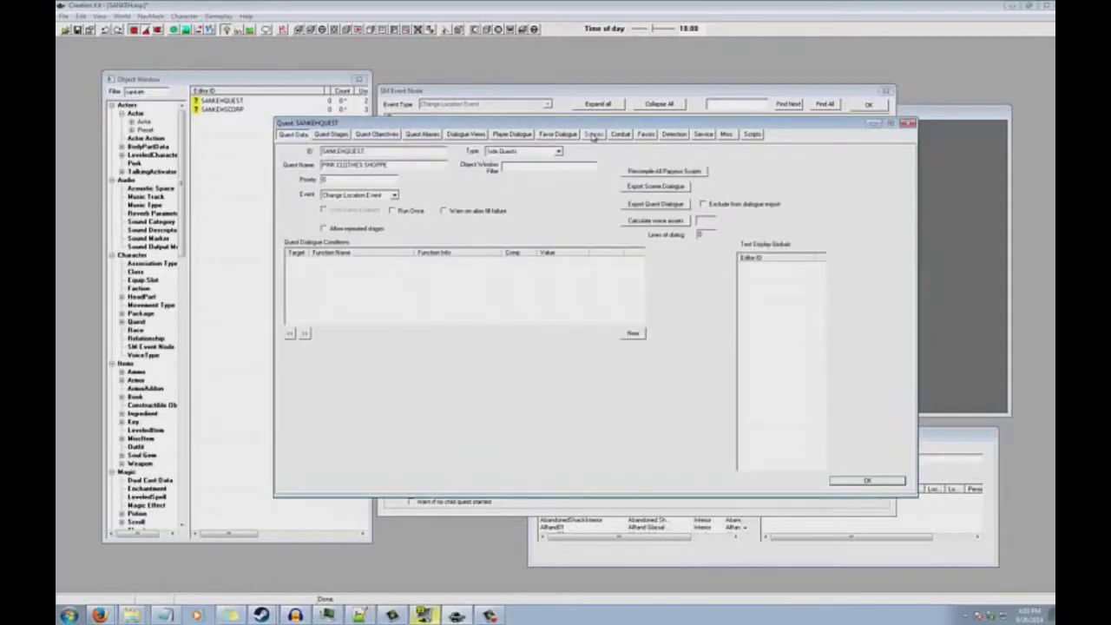
left_click(593, 136)
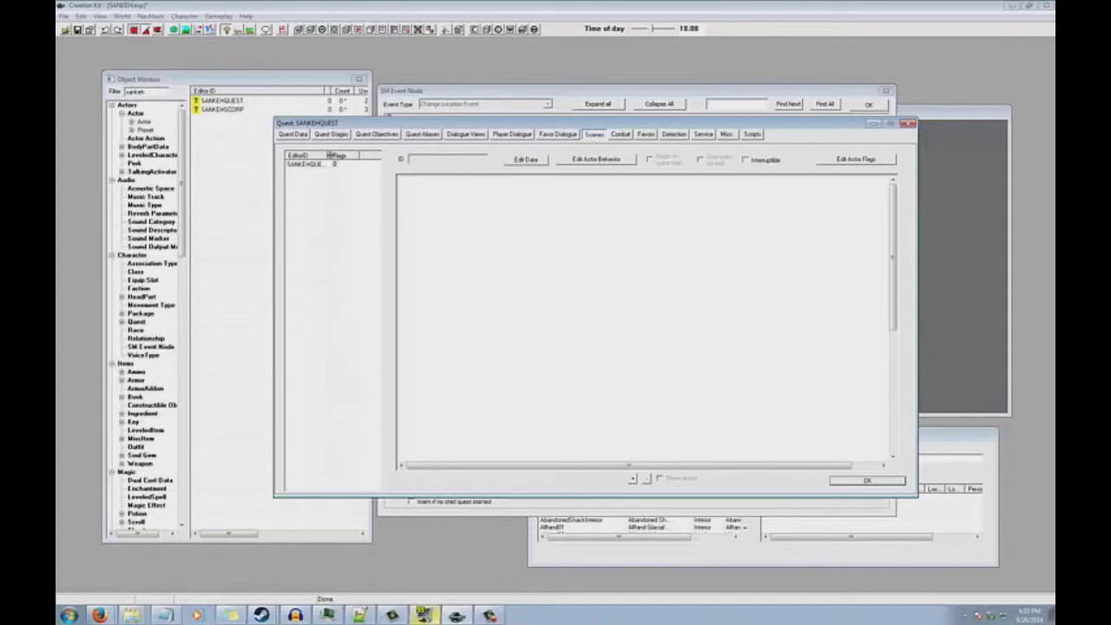
left_click(314, 165)
left_click(294, 136)
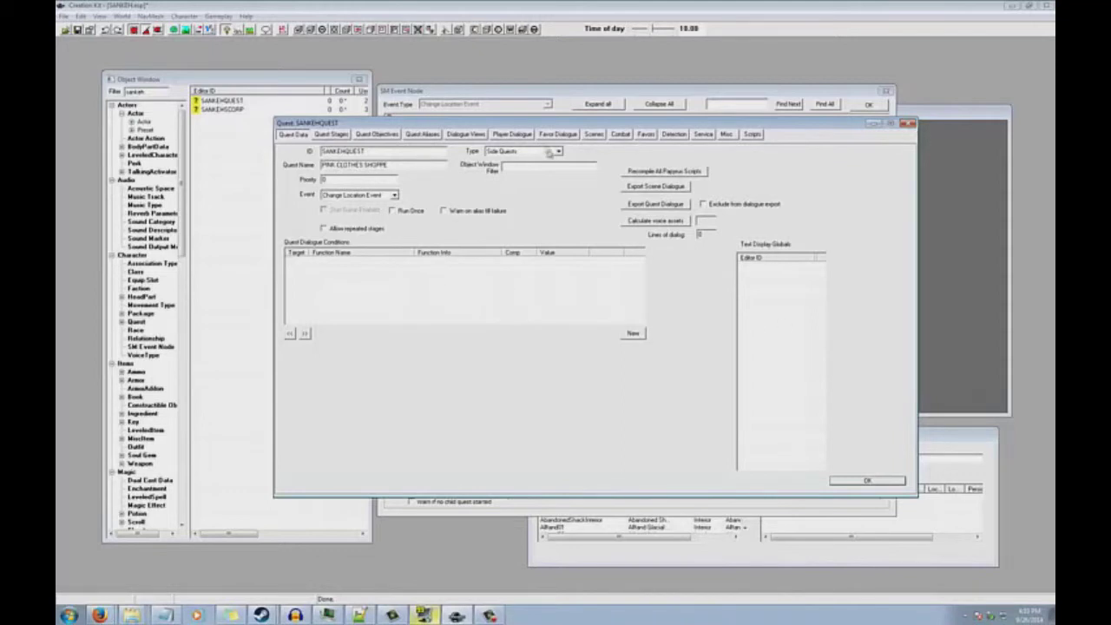
left_click(908, 123)
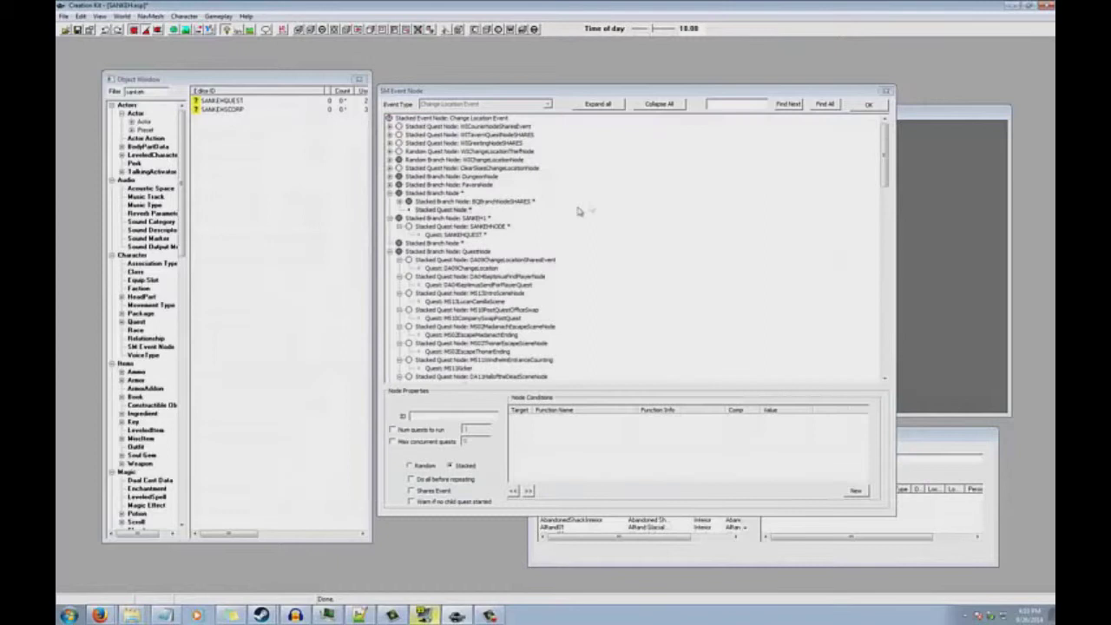
Step: Try to add quests to the unnamed stacked quest node beneath BQBranchNodeSHARES
left_click(469, 202)
right_click(459, 205)
left_click(482, 224)
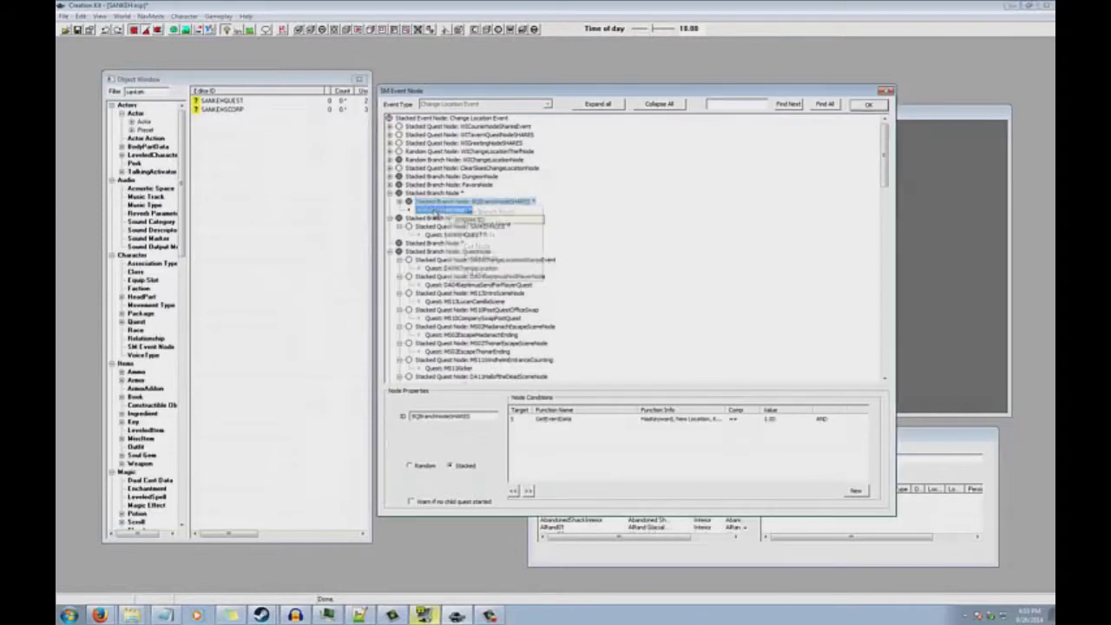
right_click(477, 210)
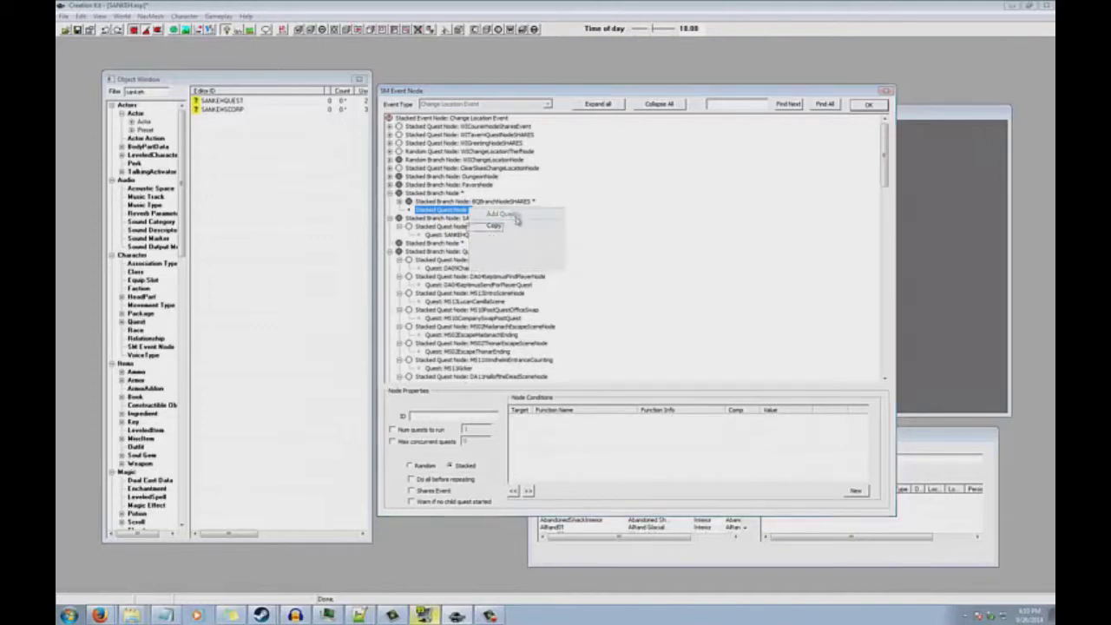
left_click(503, 214)
left_click(211, 19)
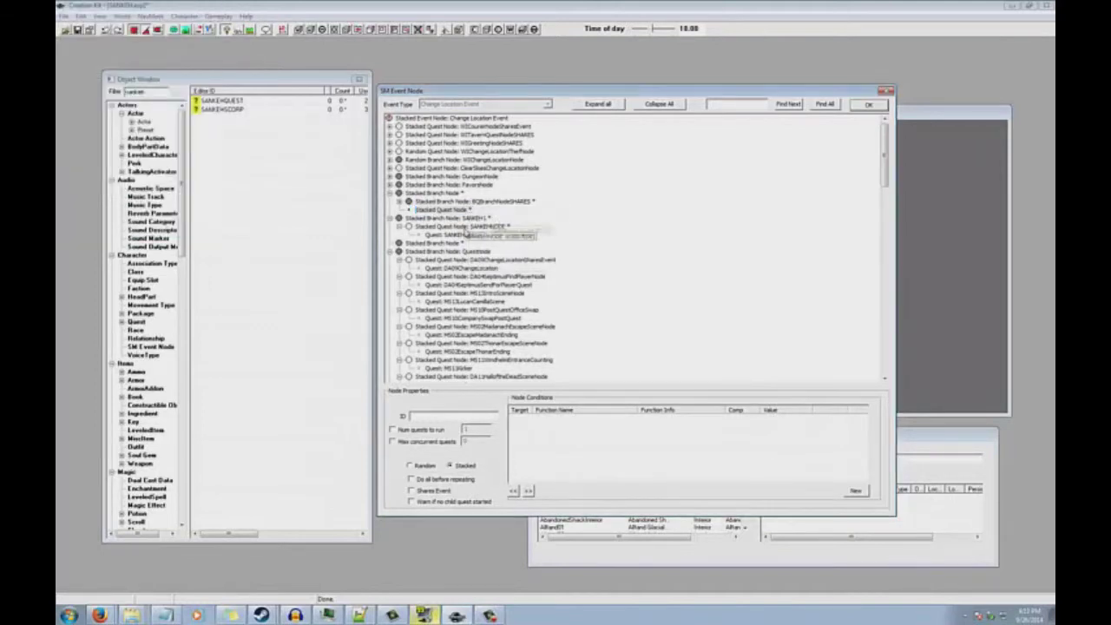
Step: Open the GetEventData condition on the SANKEHQUEST entry under SANKEHNODE and examine its function parameters, cancelling the parameter selection
left_click(455, 235)
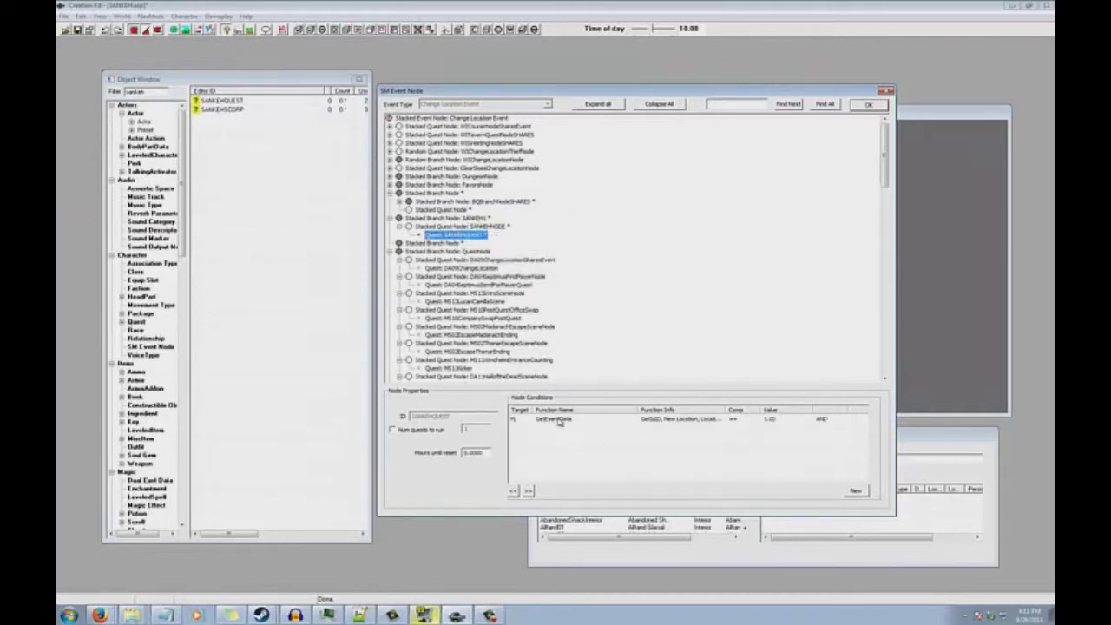
double_click(555, 420)
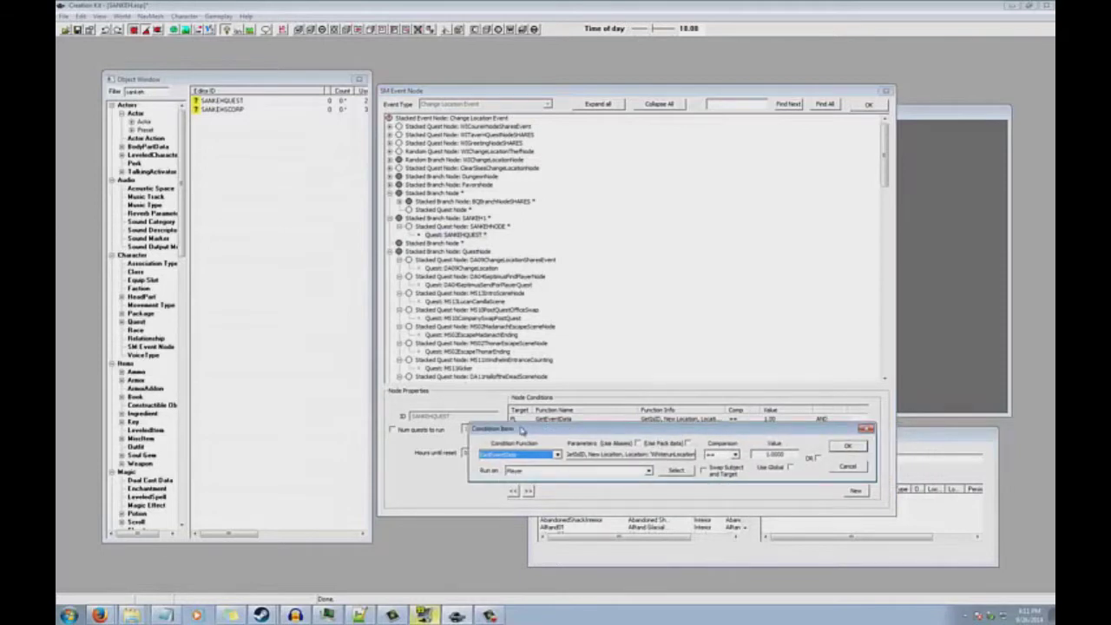
double_click(572, 453)
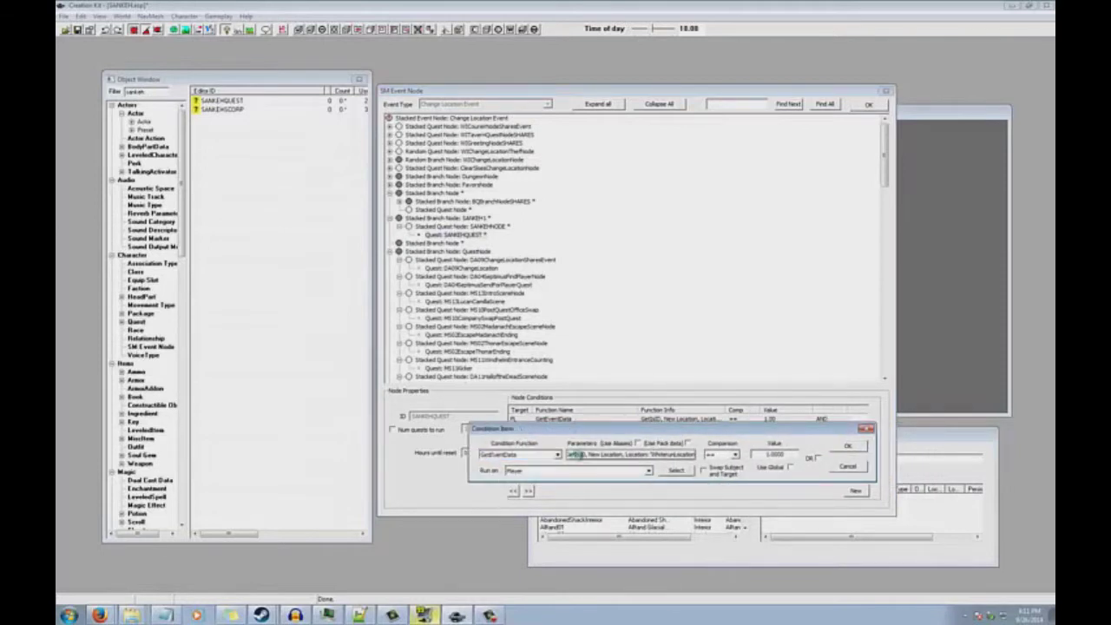
left_click_drag(541, 434, 356, 298)
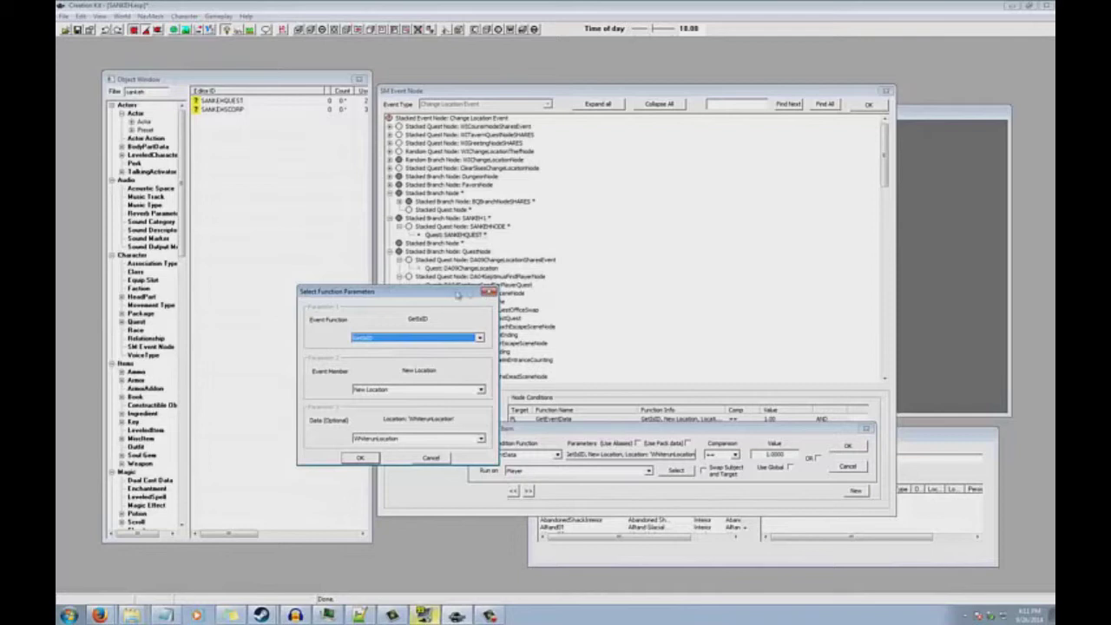
left_click_drag(434, 295, 358, 329)
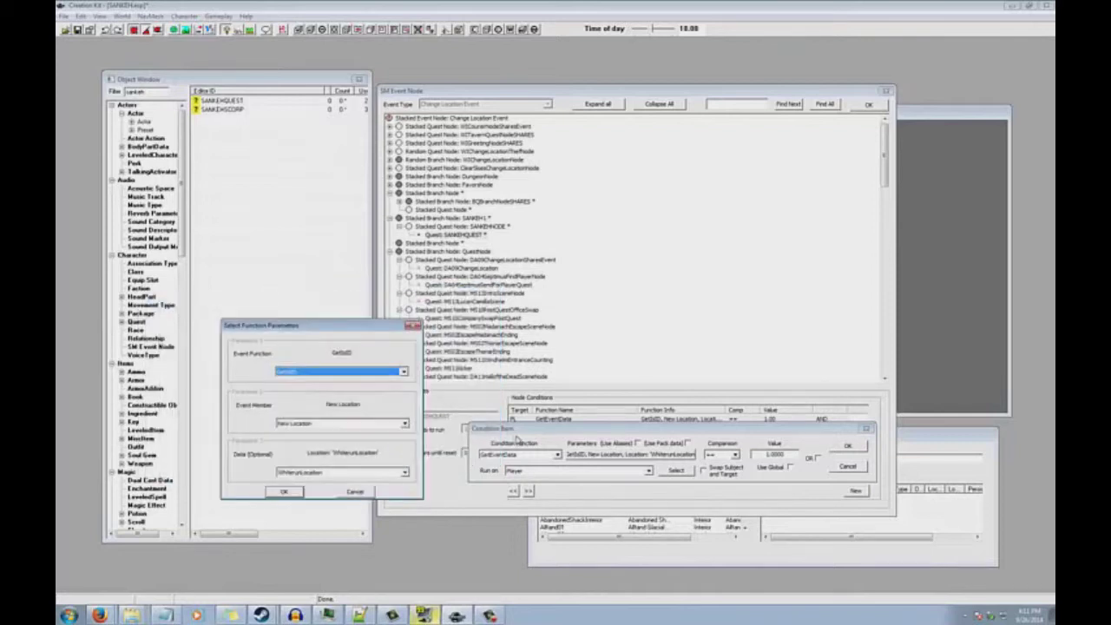
left_click(352, 373)
left_click(351, 374)
left_click(496, 462)
left_click(355, 492)
Step: Review the condition's function choices, Event Member and optional location data, and cancel the parameter selection
left_click(529, 455)
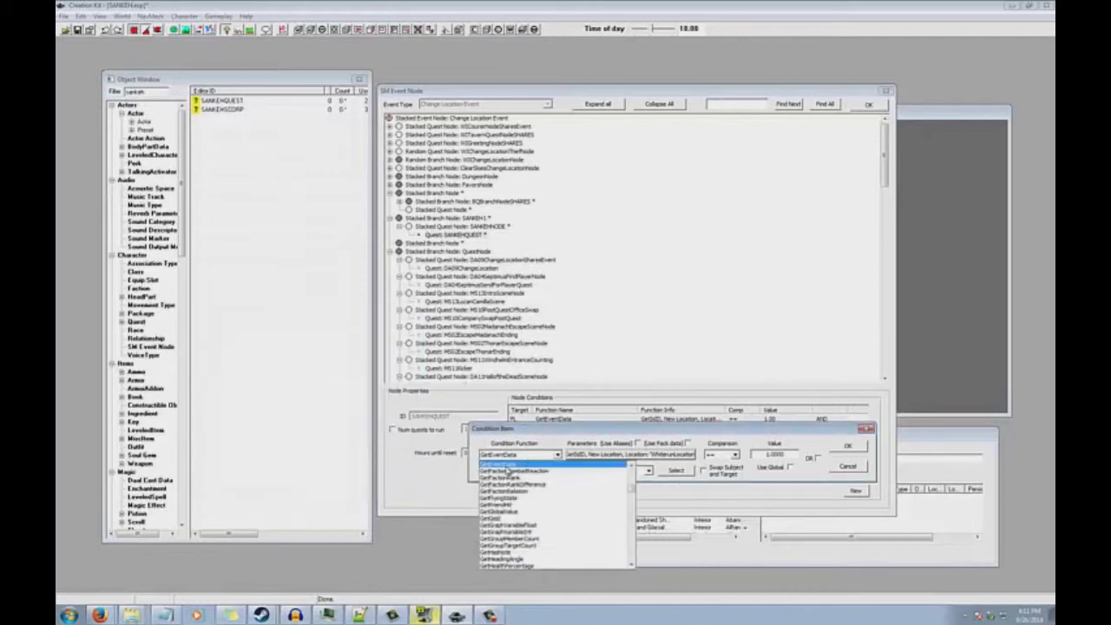
left_click(523, 452)
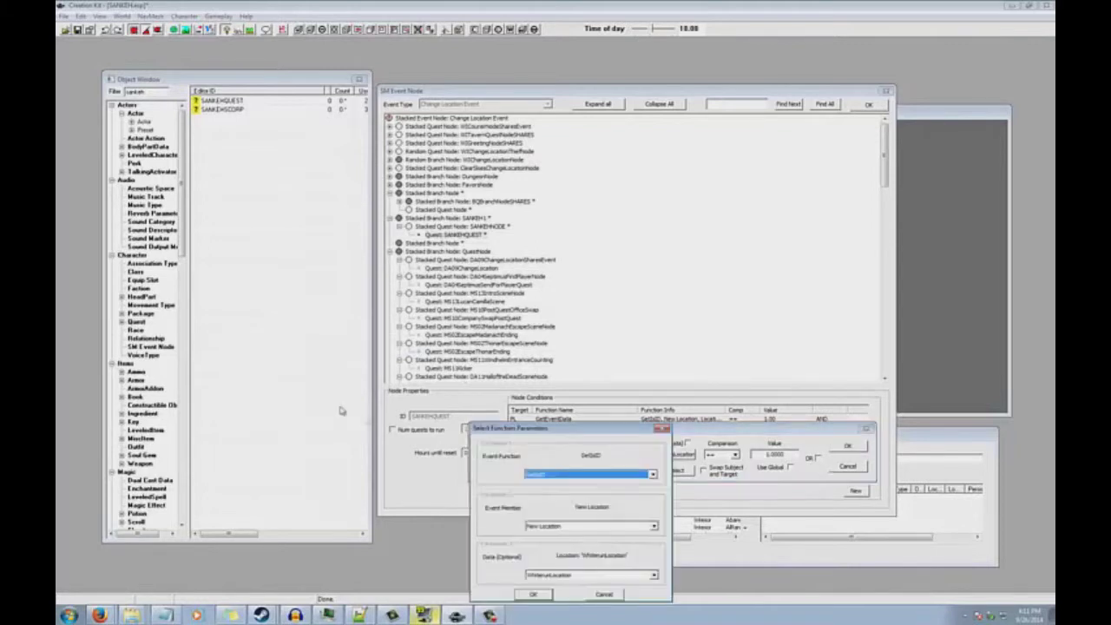
left_click_drag(543, 429, 381, 336)
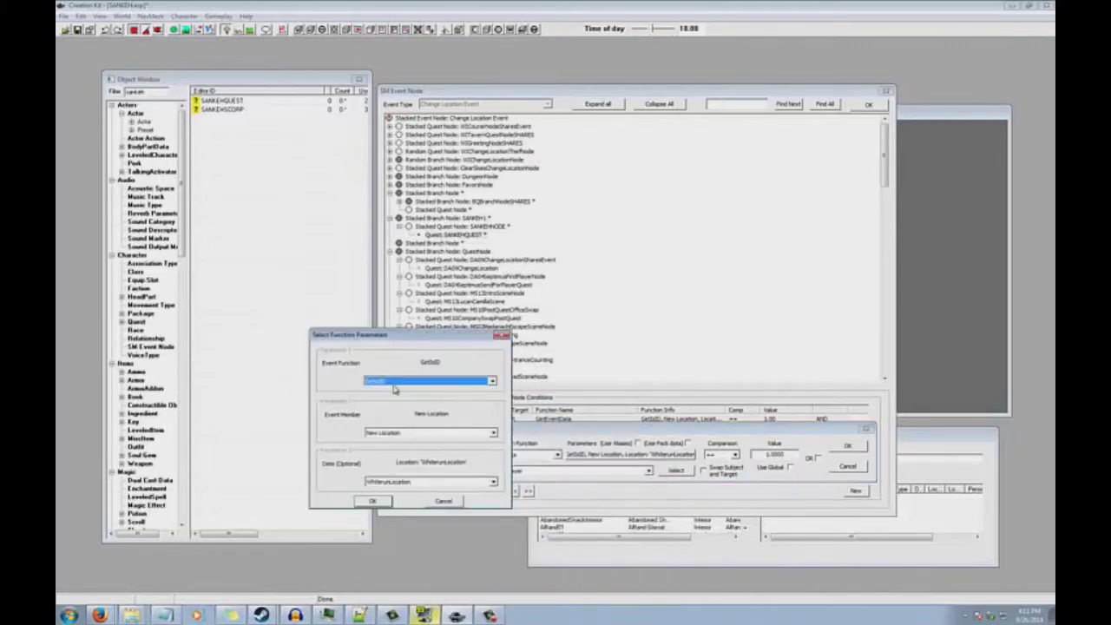
left_click(396, 432)
left_click(396, 433)
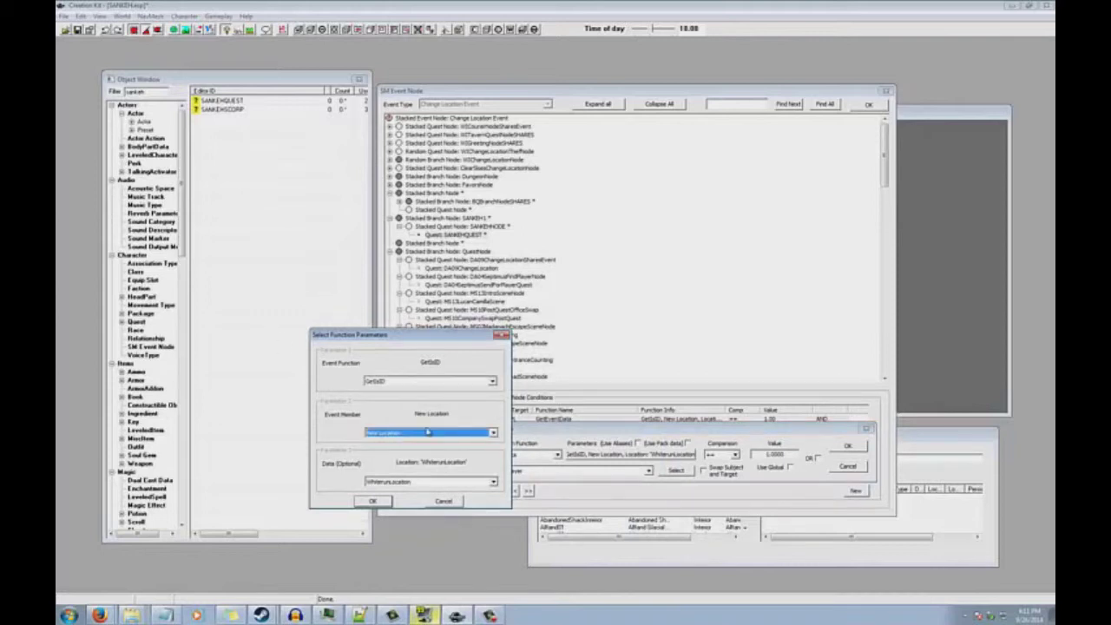
left_click(408, 482)
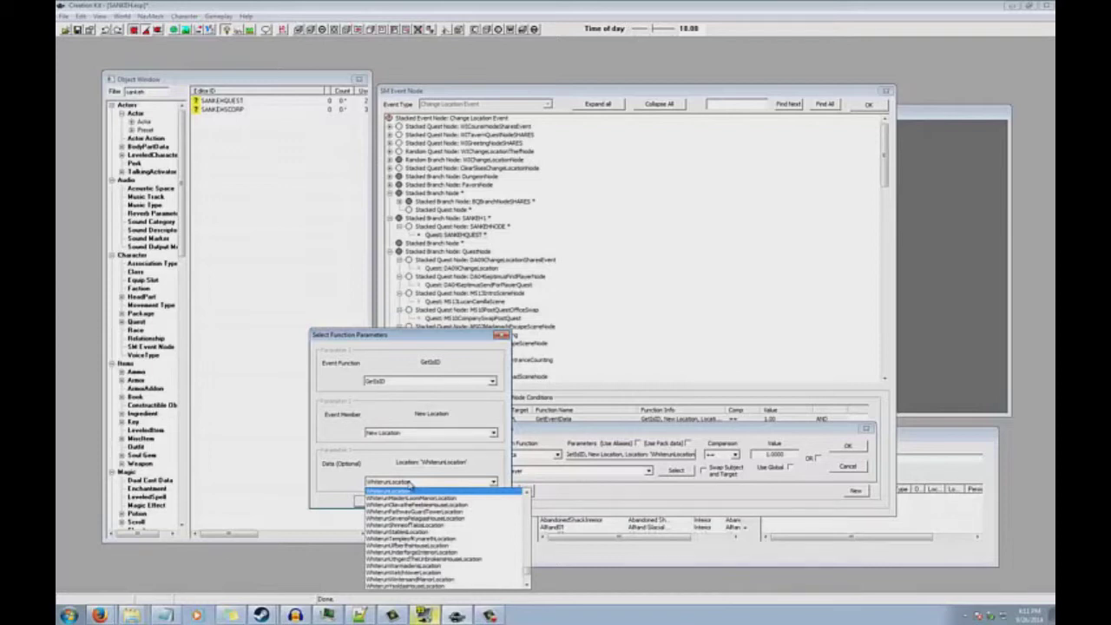
left_click(410, 491)
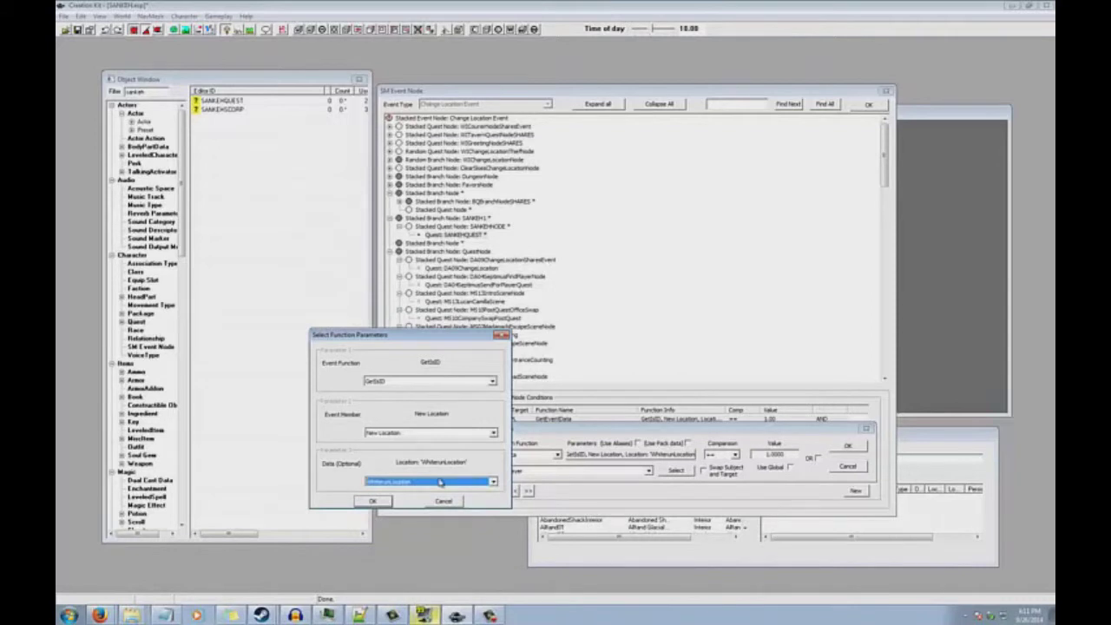
left_click(443, 501)
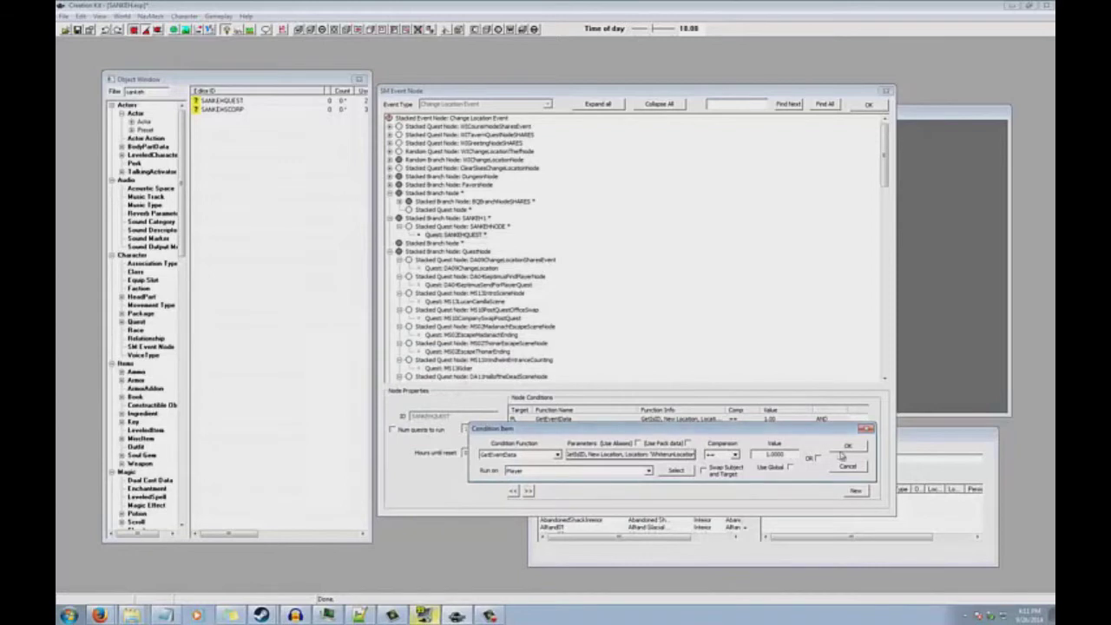
Step: Inspect which subject the GetEventData condition runs on and dismiss the condition without changes
left_click(544, 471)
left_click(646, 470)
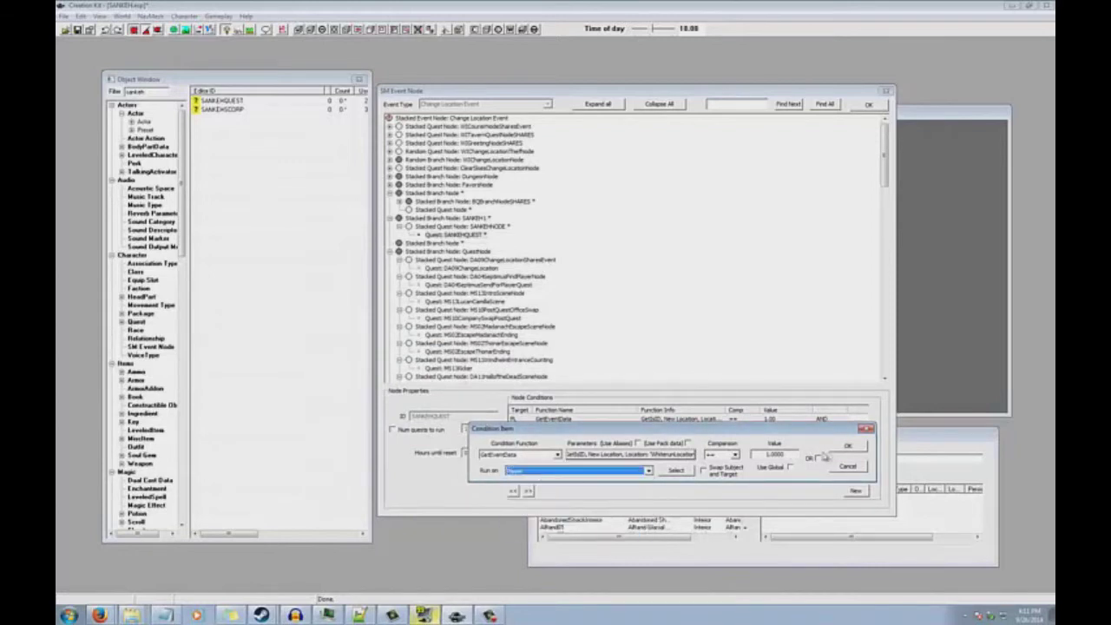
left_click(587, 474)
left_click(590, 473)
left_click(849, 467)
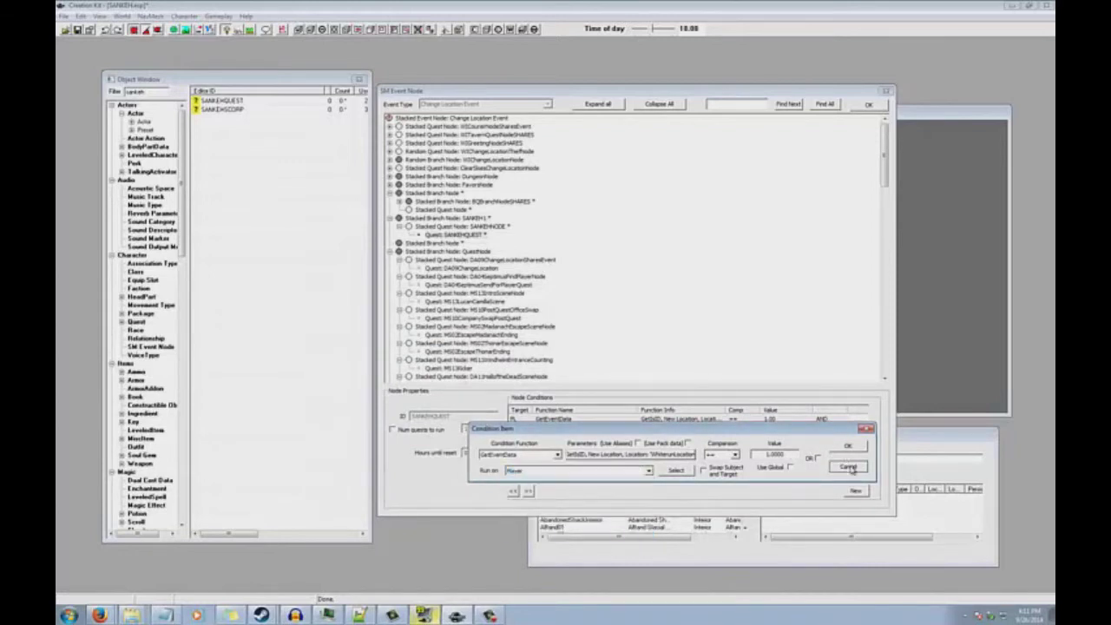
Step: Compare the SANKEHQUEST condition with the properties of its parent nodes SANKEHNODE and SANKEH1
left_click(587, 422)
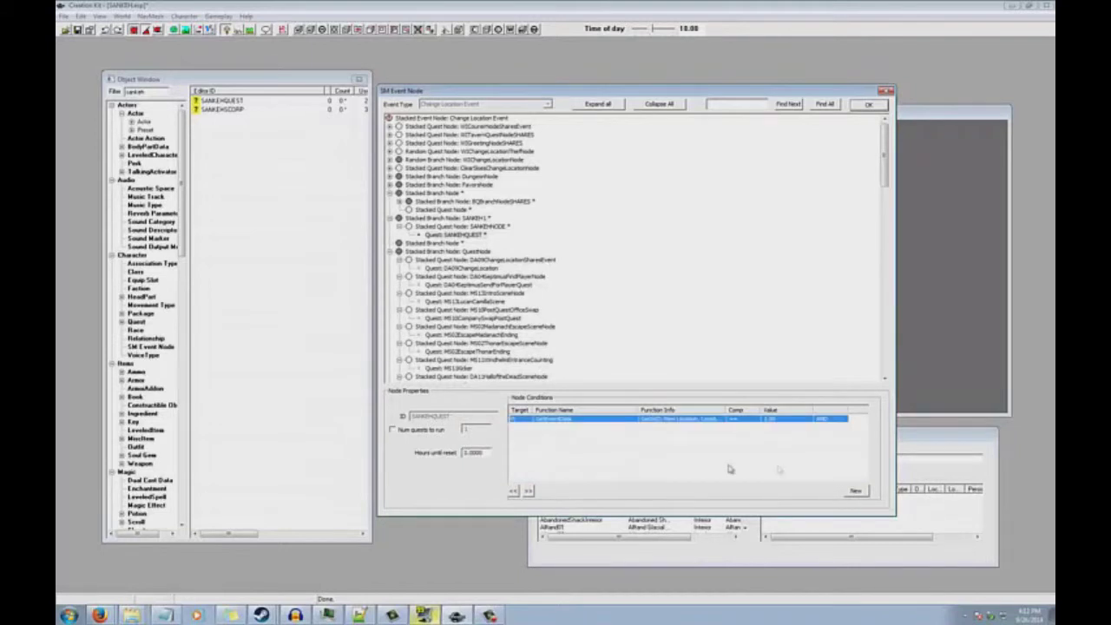
left_click(445, 227)
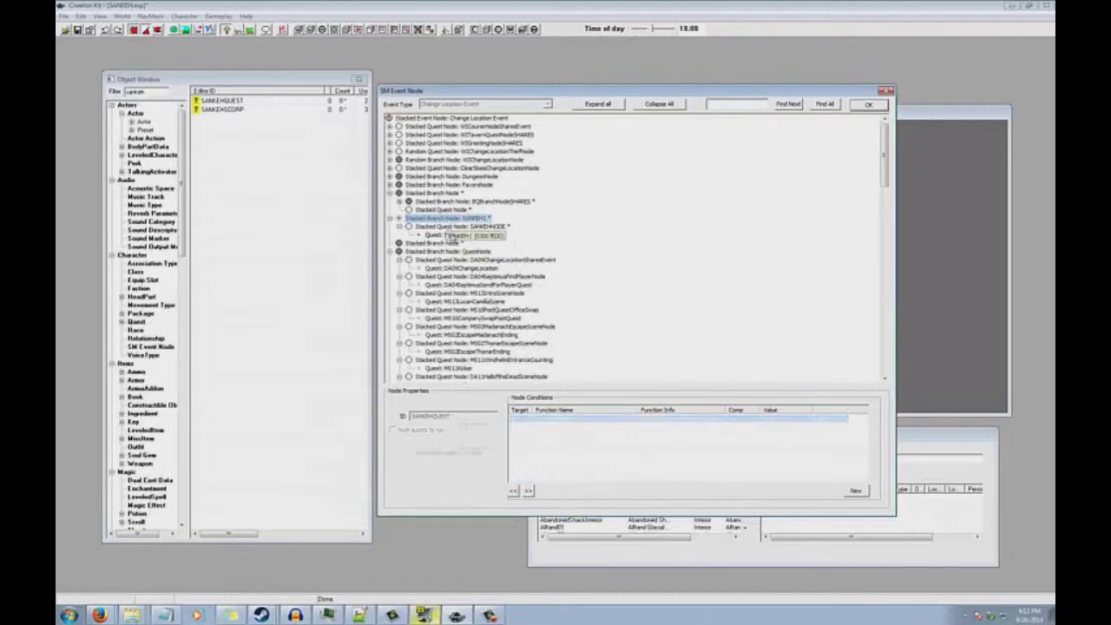
left_click(447, 218)
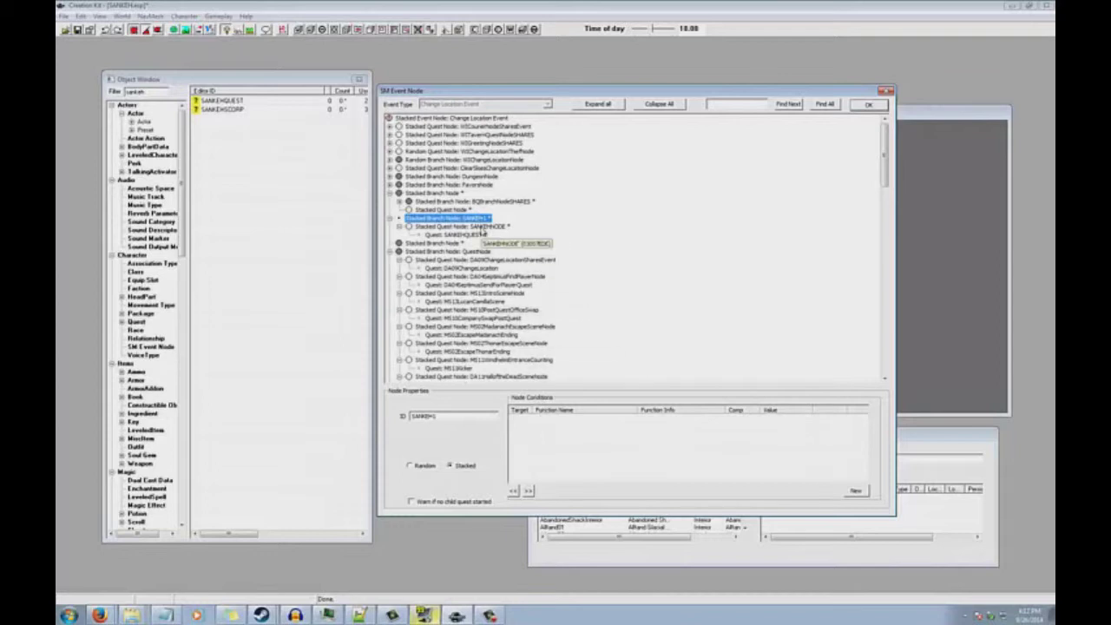
Step: Compare the SANKEHNODE properties with the SANKEHQUEST conditions and close the event node window
left_click(482, 228)
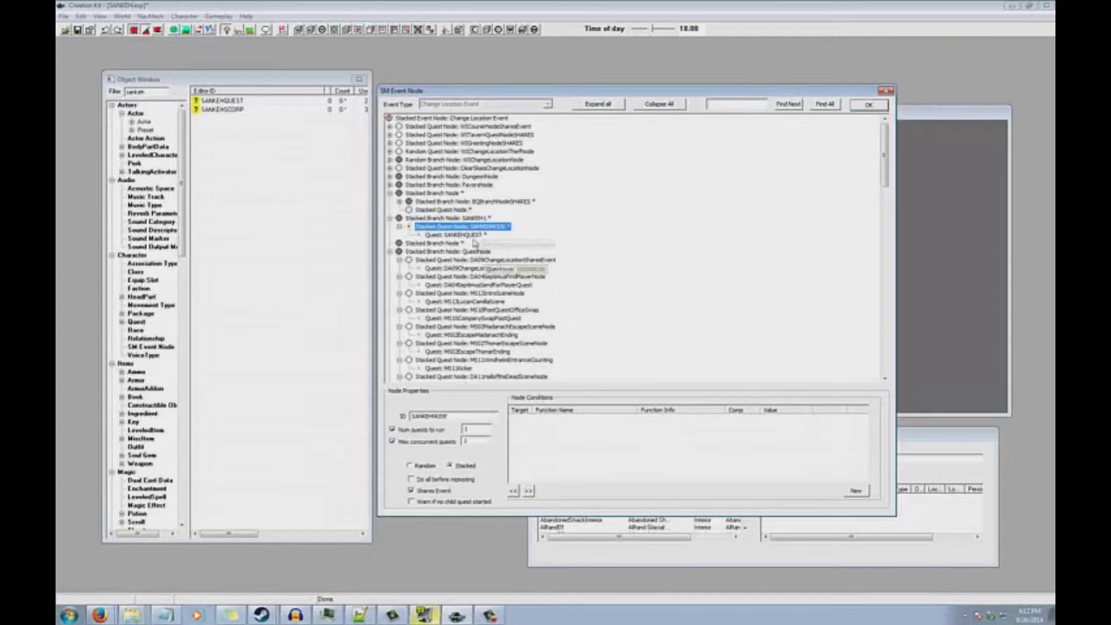
left_click(479, 235)
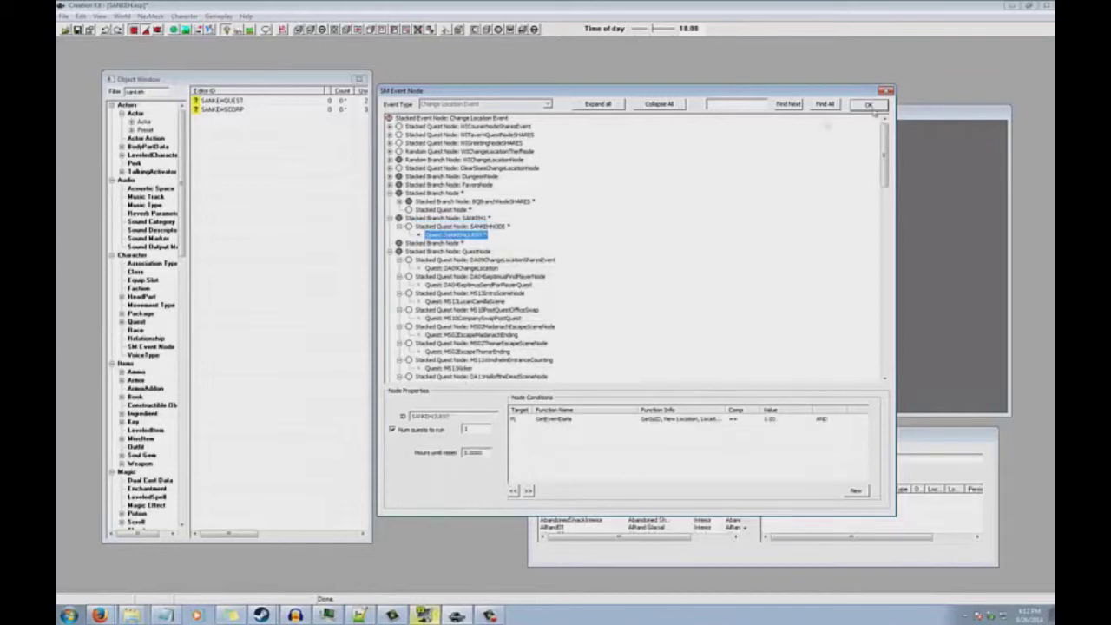
left_click(885, 90)
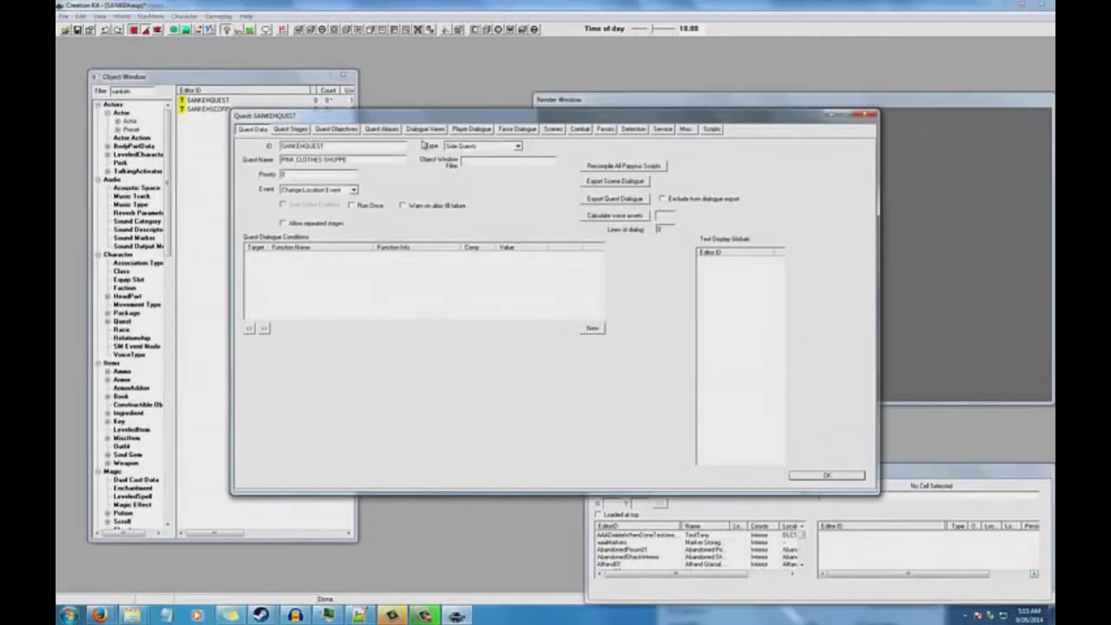
Step: Create a new scene named SANKEHQUESTSCENE in SANKEHQUEST and select it
left_click(555, 130)
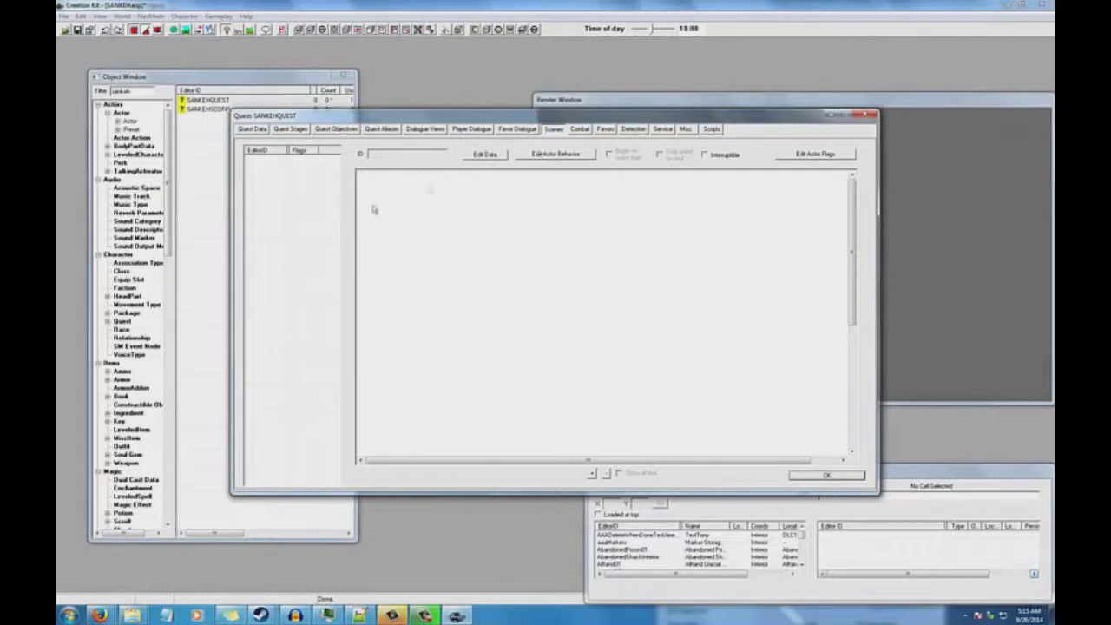
right_click(268, 184)
left_click(281, 187)
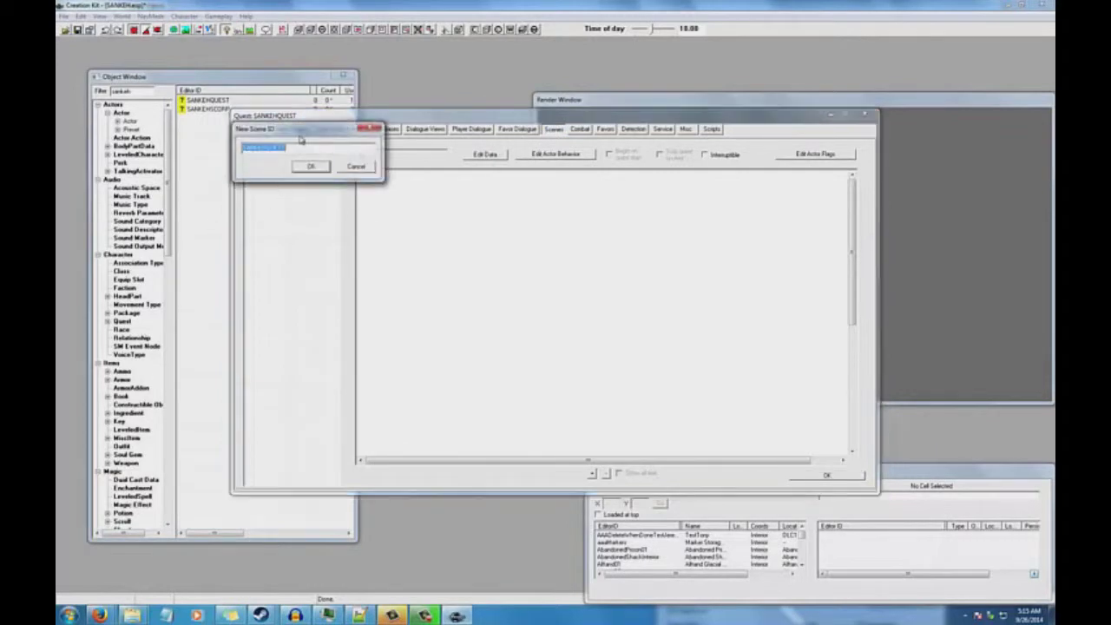
left_click_drag(296, 128, 283, 311)
left_click(289, 331)
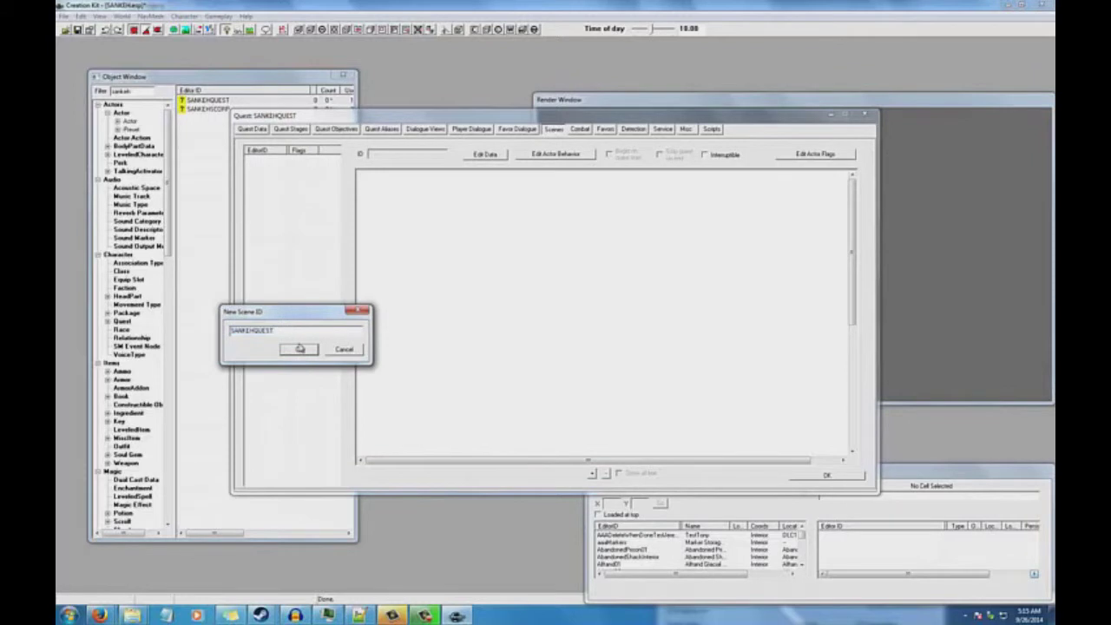
type("Scen")
key("BackSpace")
key("BackSpace")
key("BackSpace")
type("cene")
left_click(299, 348)
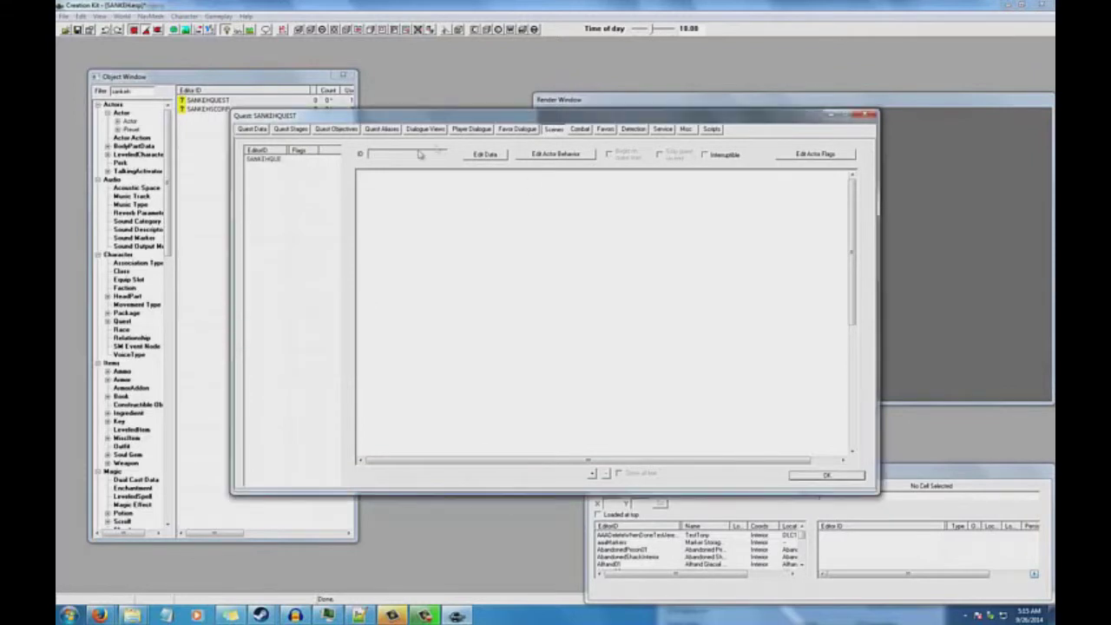
left_click(287, 161)
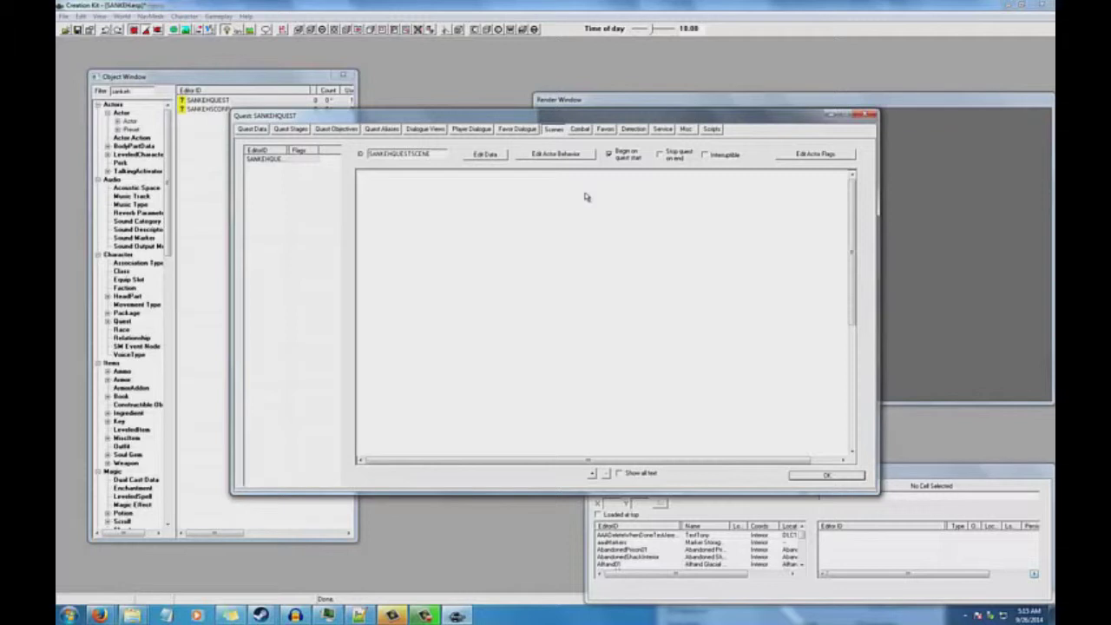
Step: Start a new reference alias for SANKEHQUEST with the Specific Reference fill type
right_click(452, 228)
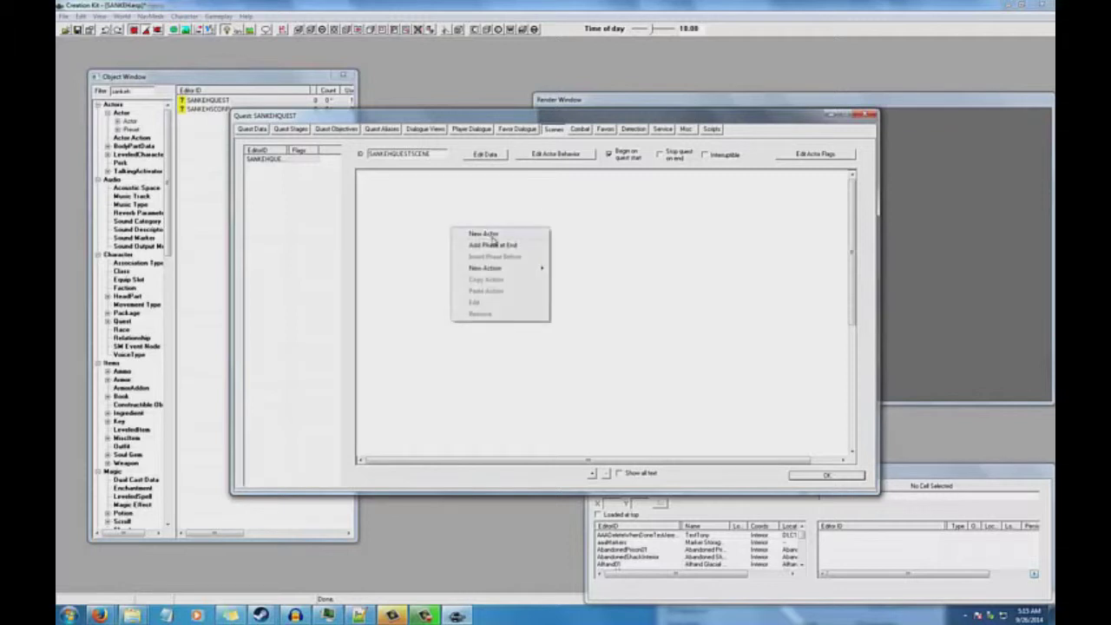
left_click(382, 128)
right_click(340, 179)
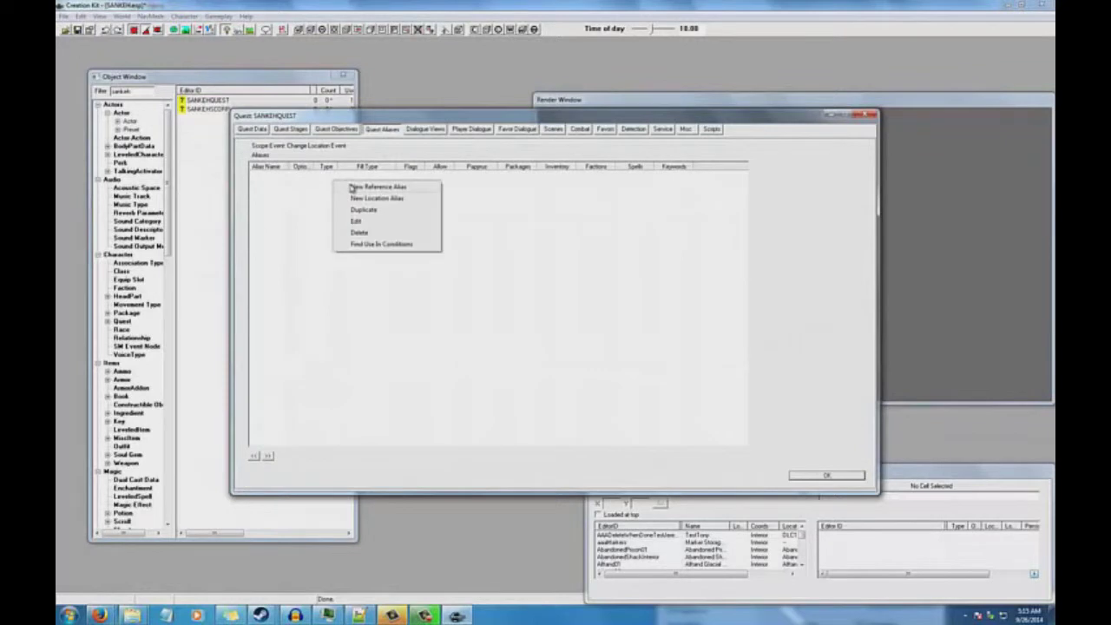
left_click(350, 185)
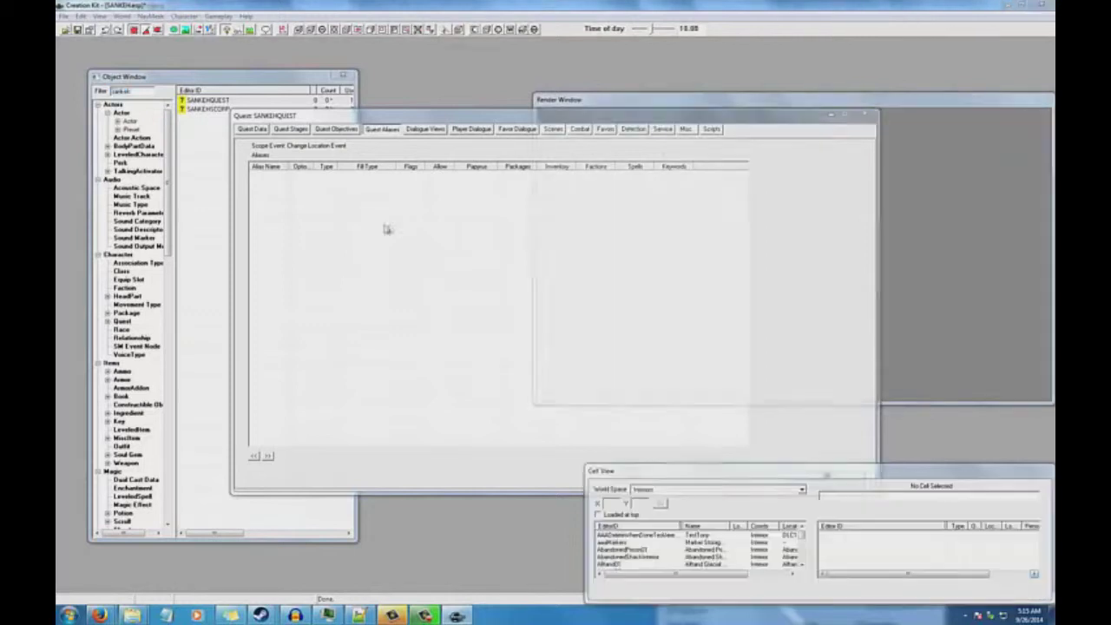
left_click(327, 106)
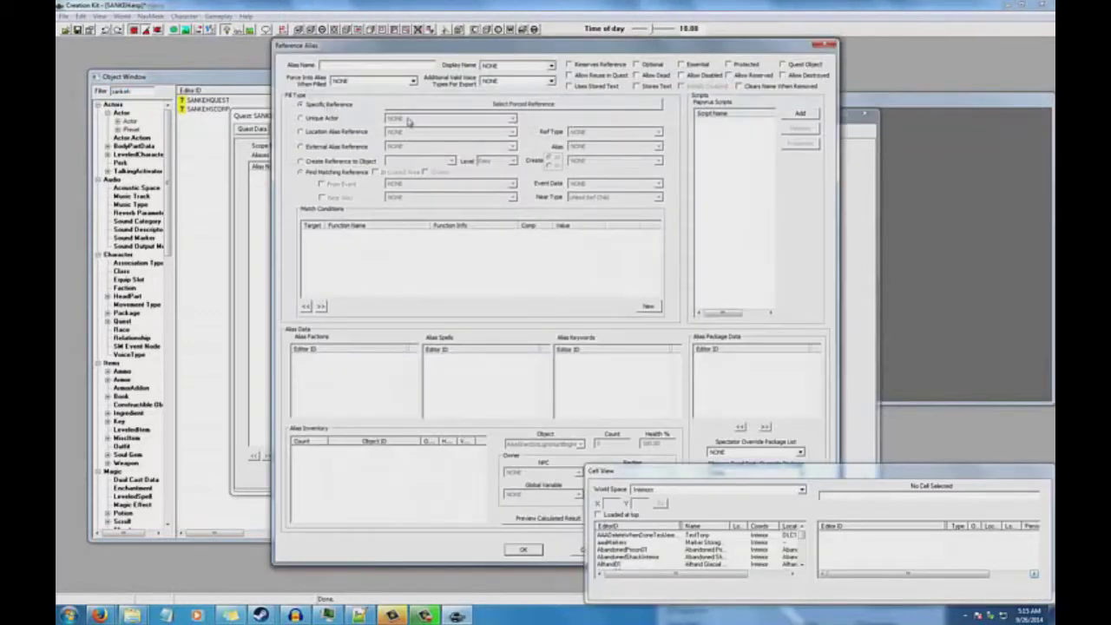
Step: Try to pick the Whiterun (08, -5) cell as the source of the alias's forced reference
left_click(522, 103)
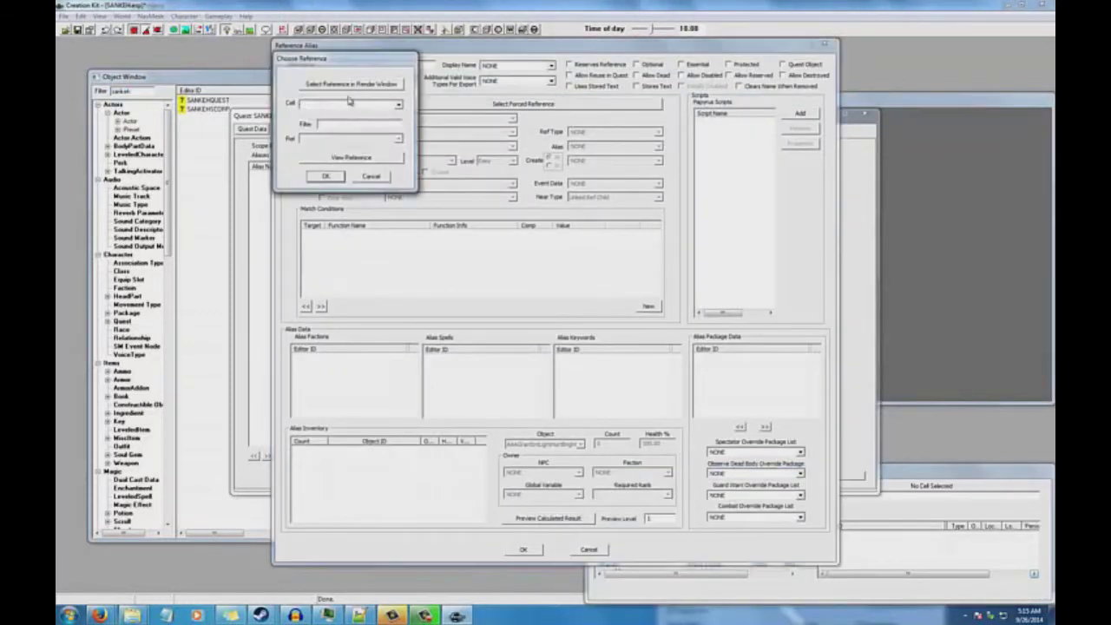
left_click(365, 104)
type("whiterun")
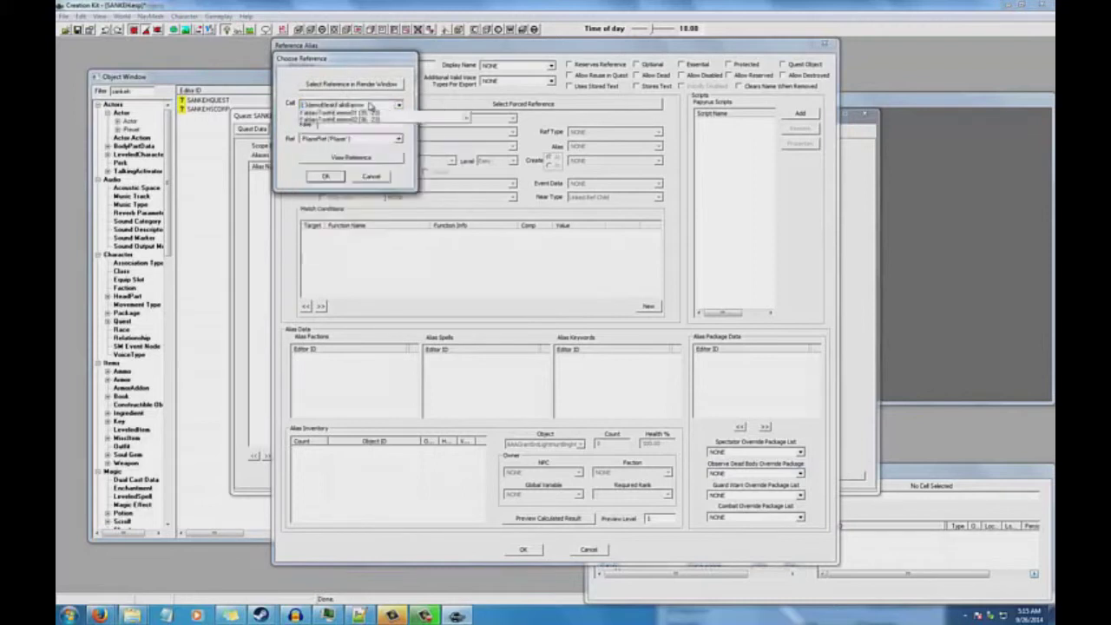
type("ouse")
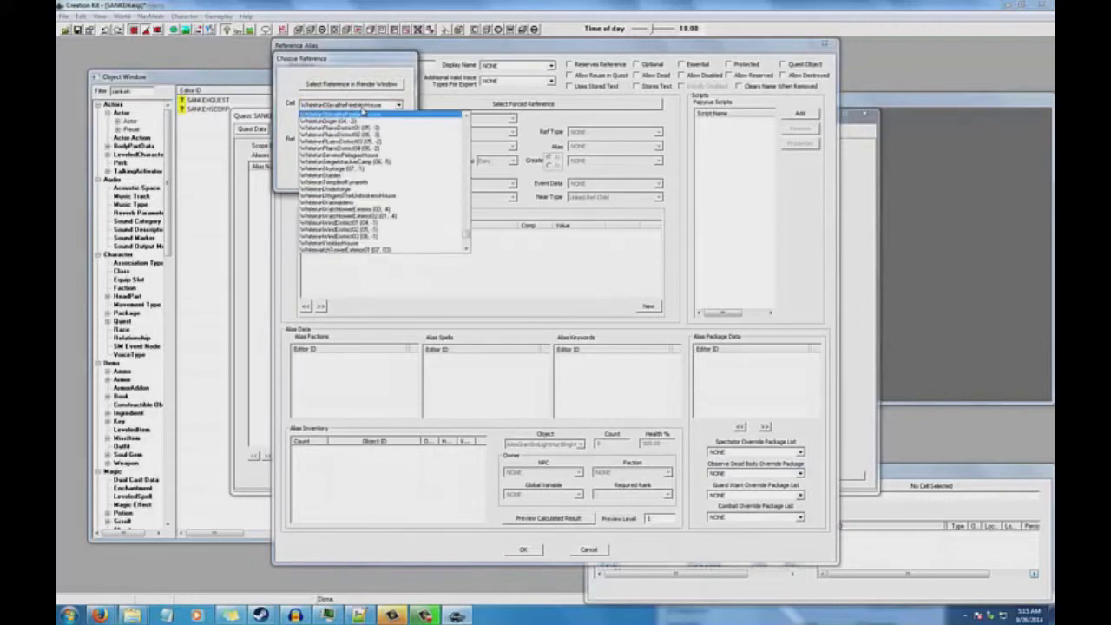
left_click(363, 112)
left_click(363, 106)
scroll(362, 111, "up", 1)
scroll(363, 111, "up", 2)
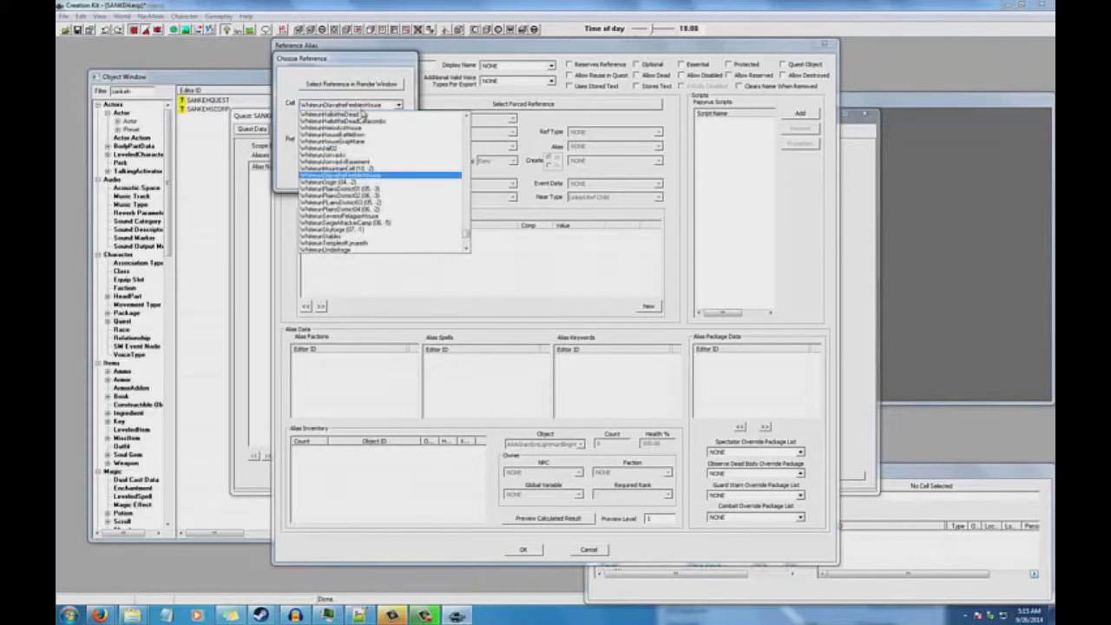
scroll(398, 158, "up", 6)
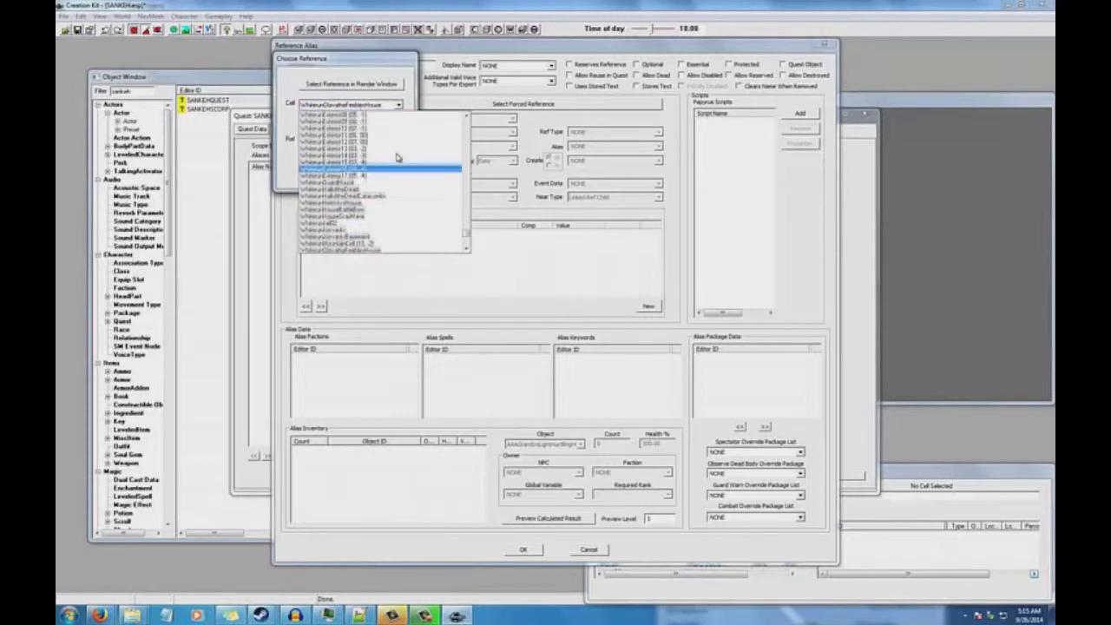
scroll(398, 157, "up", 6)
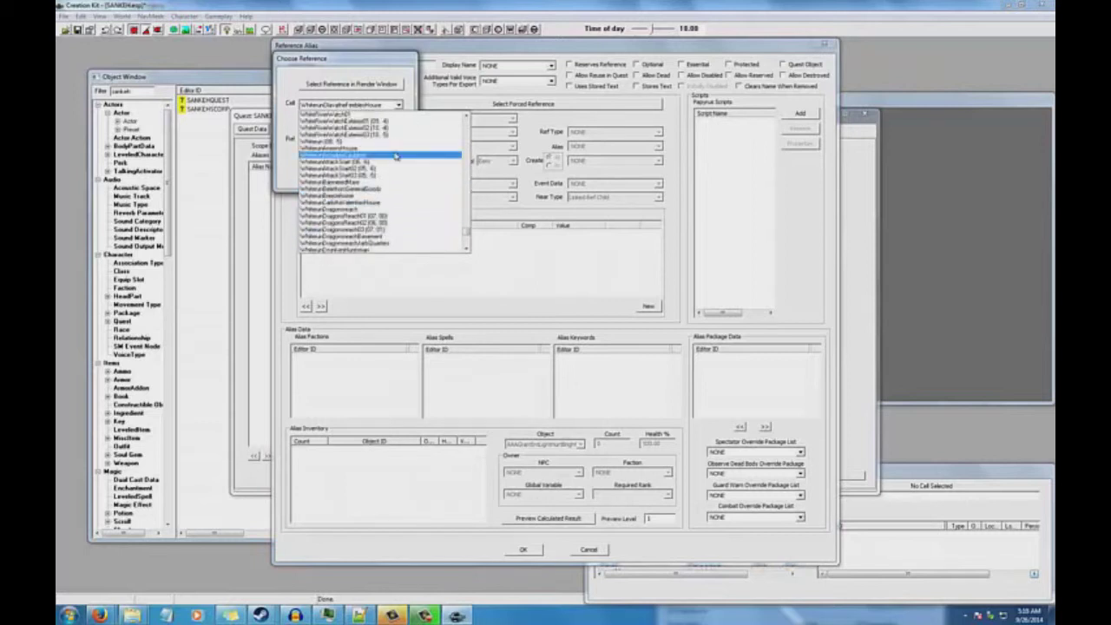
scroll(396, 156, "up", 2)
left_click(391, 154)
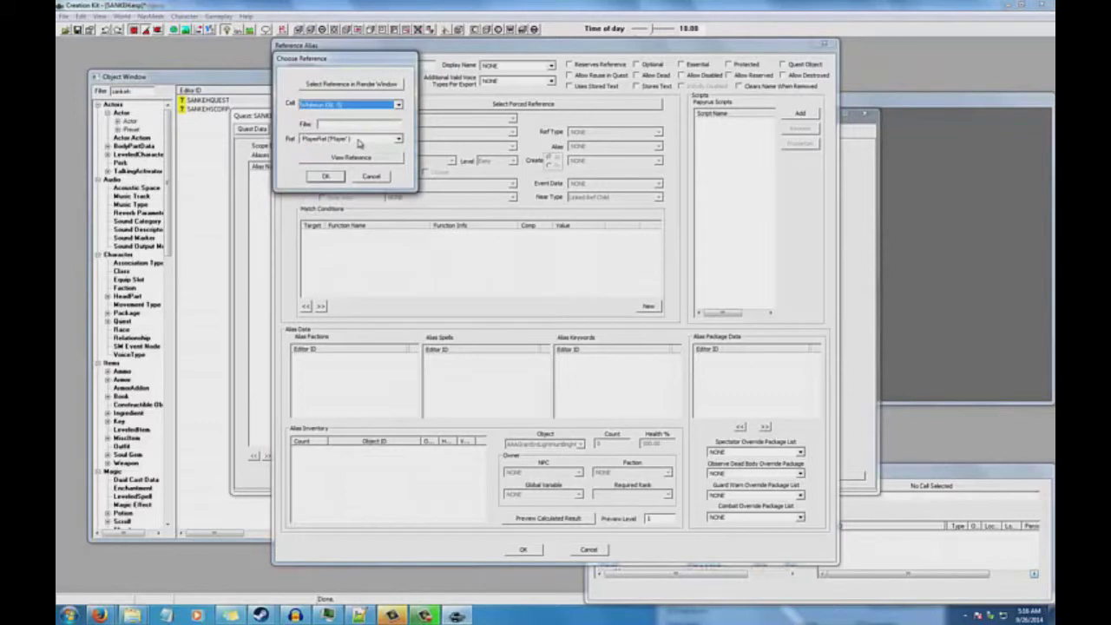
Step: Look through the references available in the Whiterun cell and cancel the reference selection
left_click(354, 140)
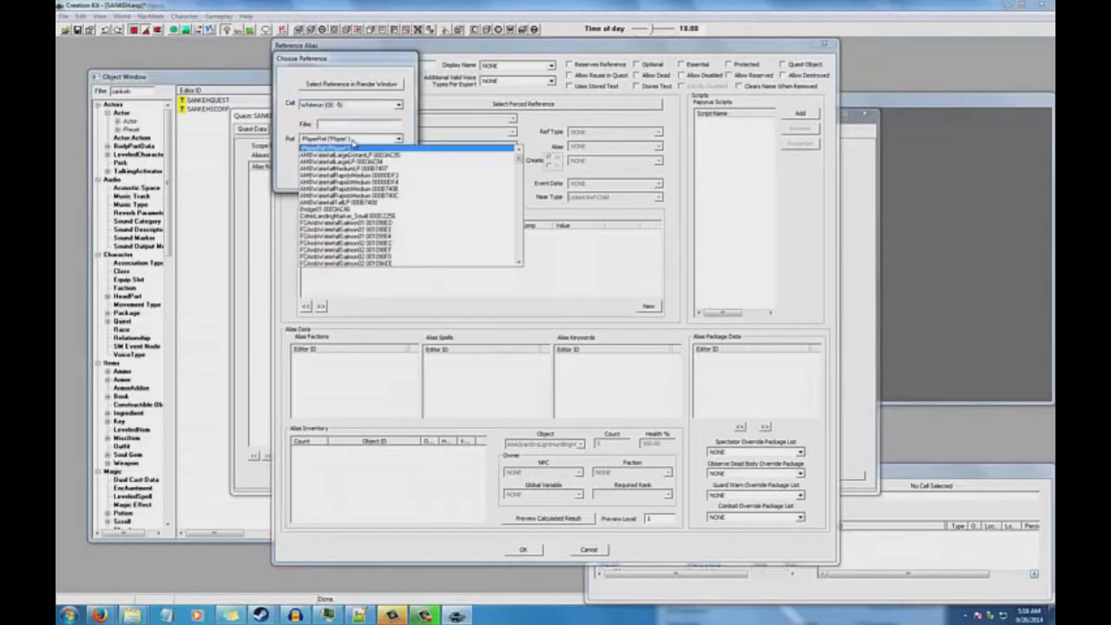
left_click(351, 148)
left_click_drag(286, 64, 333, 313)
left_click(405, 386)
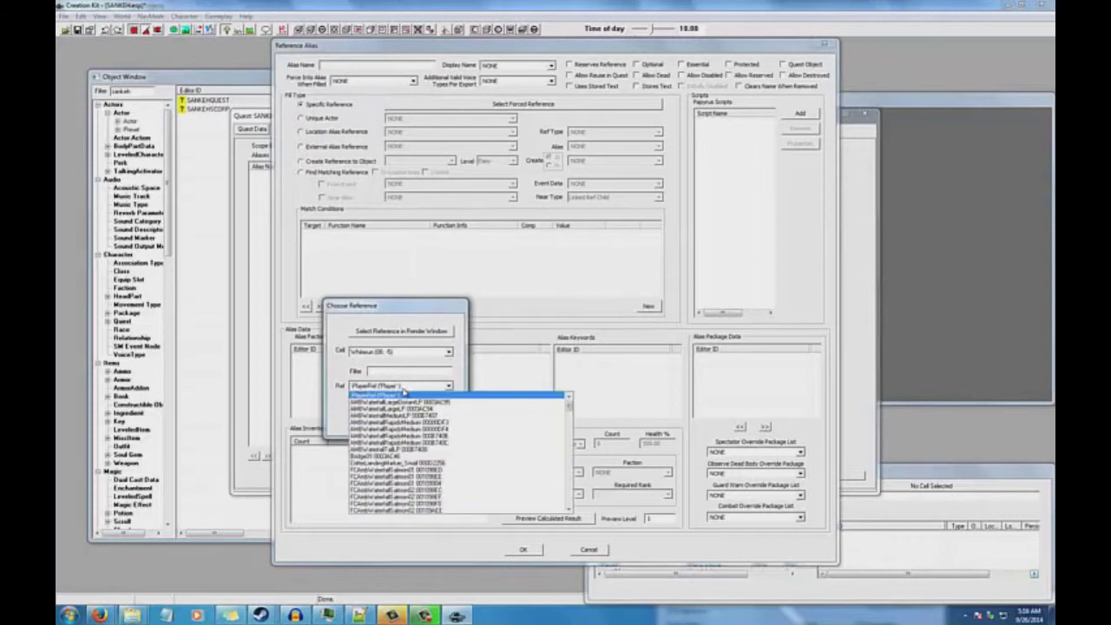
scroll(445, 389, "down", 1)
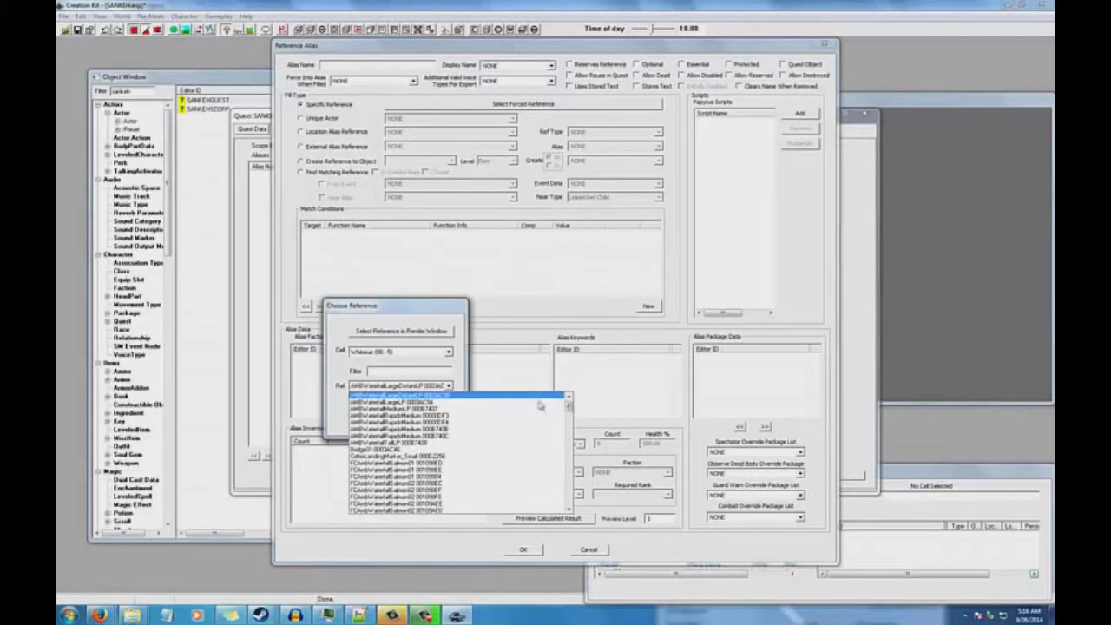
scroll(440, 389, "up", 1)
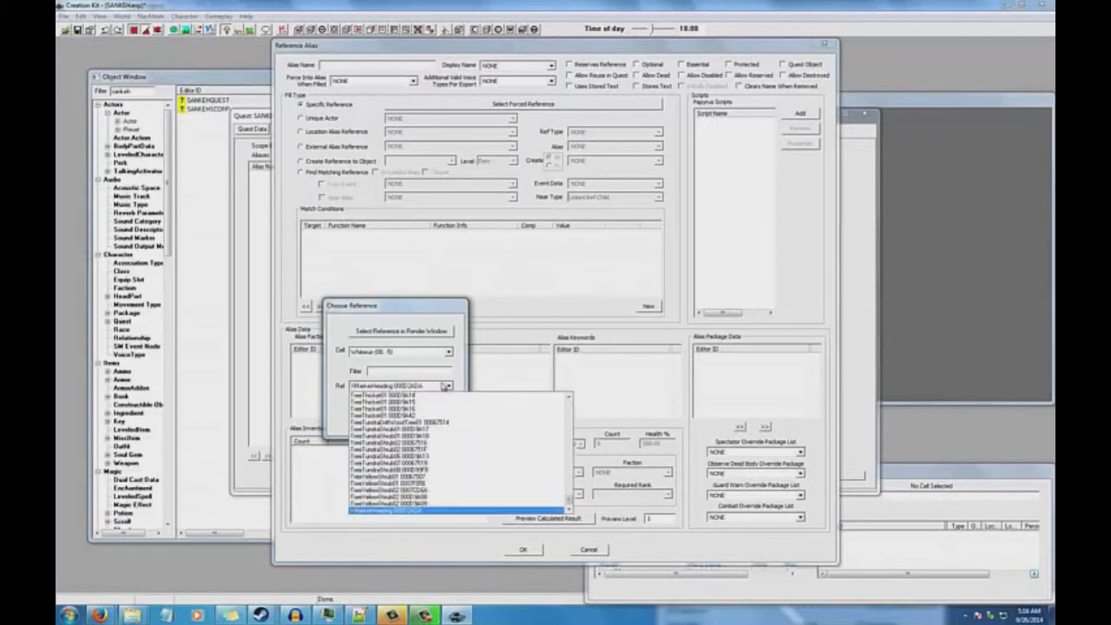
left_click(441, 389)
left_click(415, 414)
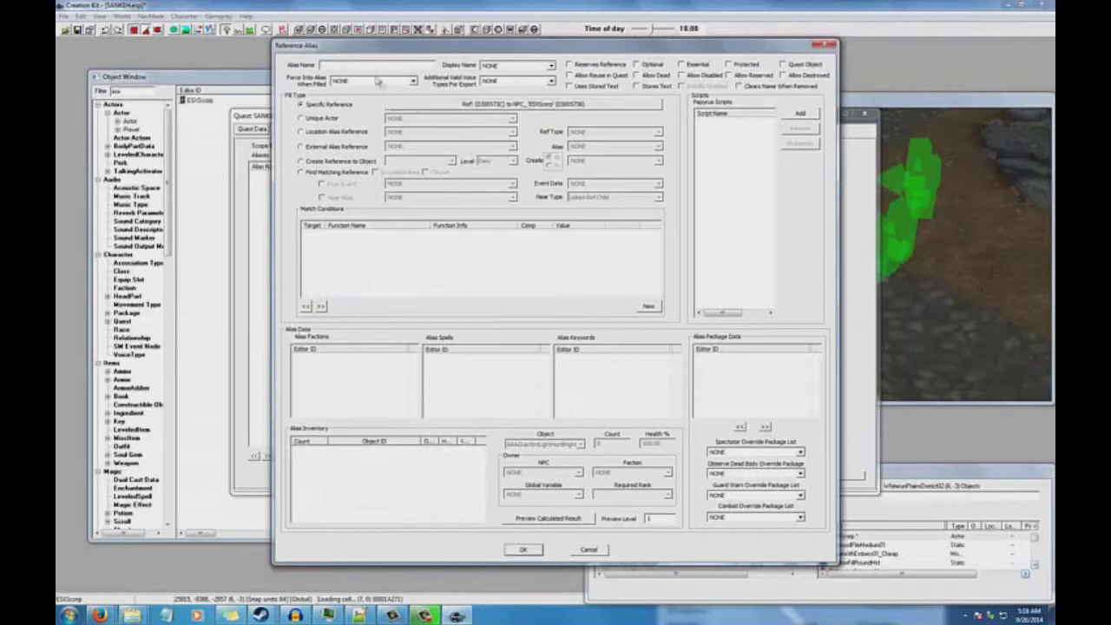
Step: Name the reference alias filled by ESXScorp as Scorp and save it
type("ESX")
type("Scorp")
left_click(523, 550)
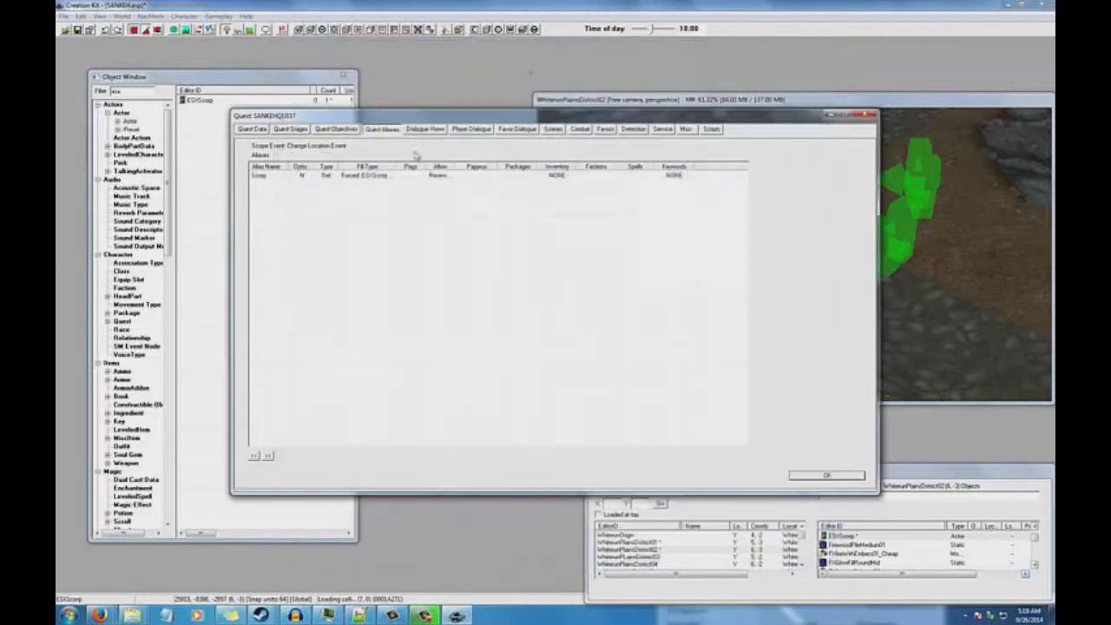
Step: Add a first phase and the Scorp alias as an actor to SANKEHQUESTSCENE
left_click(553, 129)
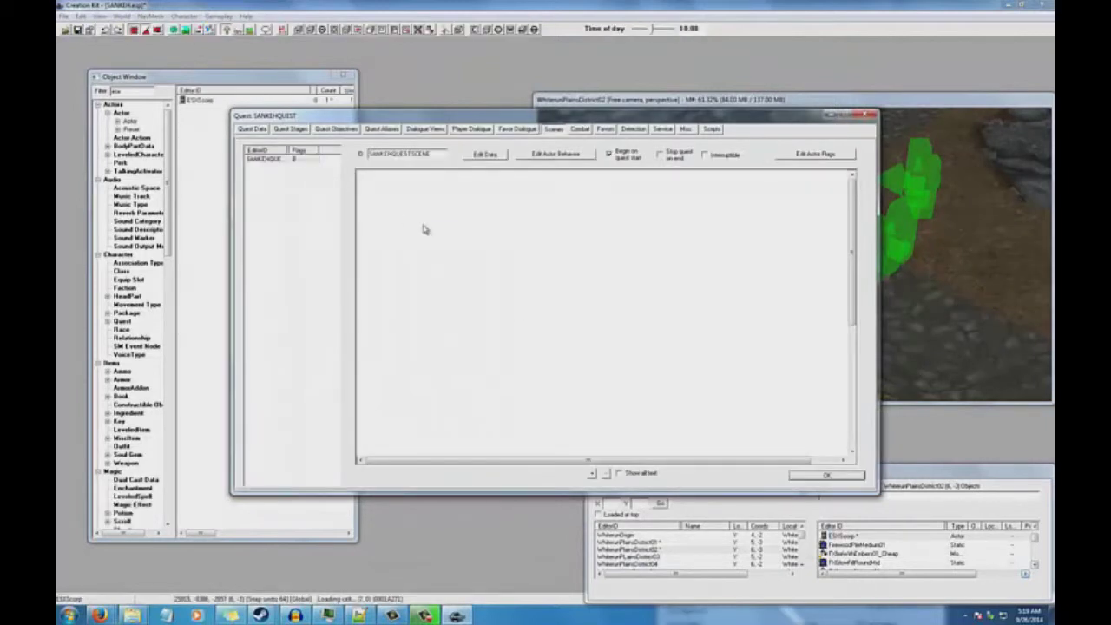
right_click(422, 228)
left_click(450, 244)
right_click(404, 226)
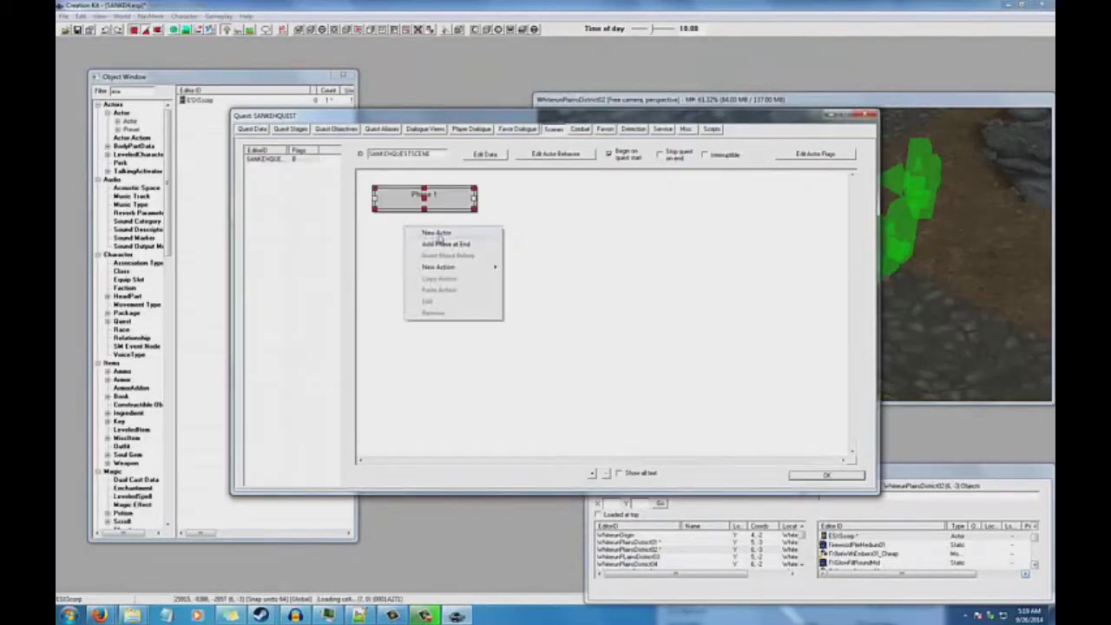
left_click(437, 233)
double_click(254, 173)
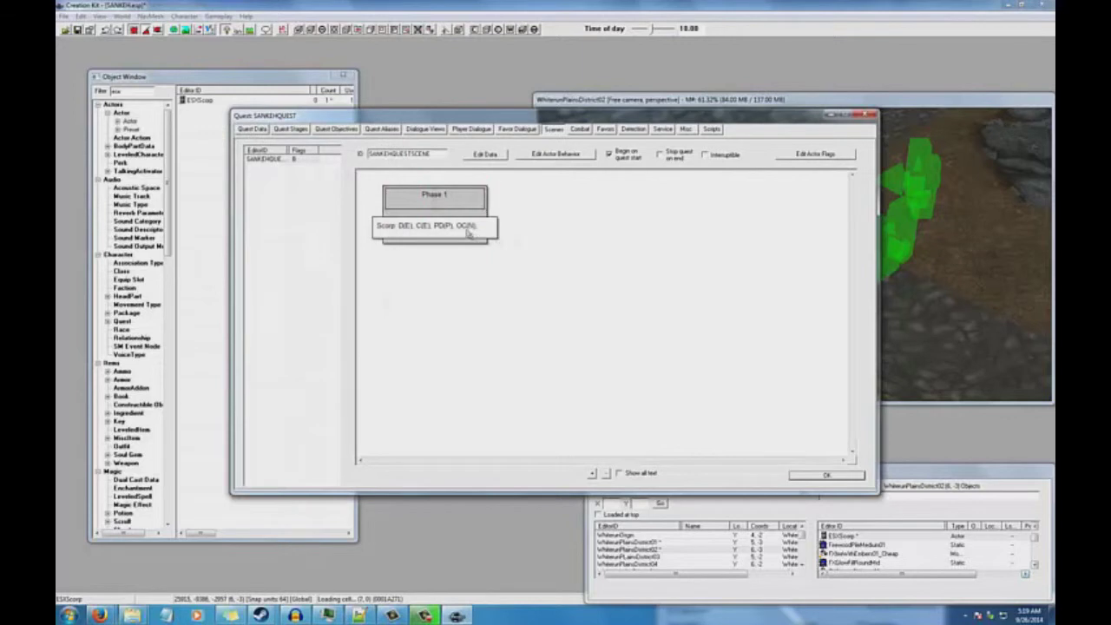
Step: Add a package action for Scorp in Phase 1 and create a new package for it
right_click(453, 229)
mouse_move(504, 269)
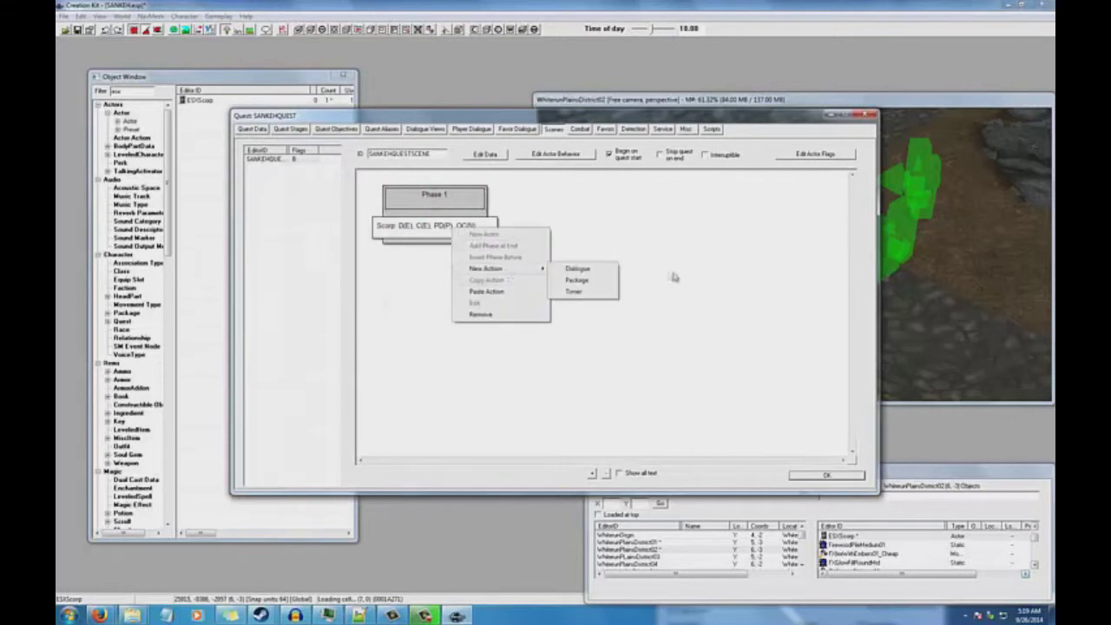
left_click(594, 282)
left_click_drag(313, 121, 310, 283)
right_click(292, 402)
left_click(312, 402)
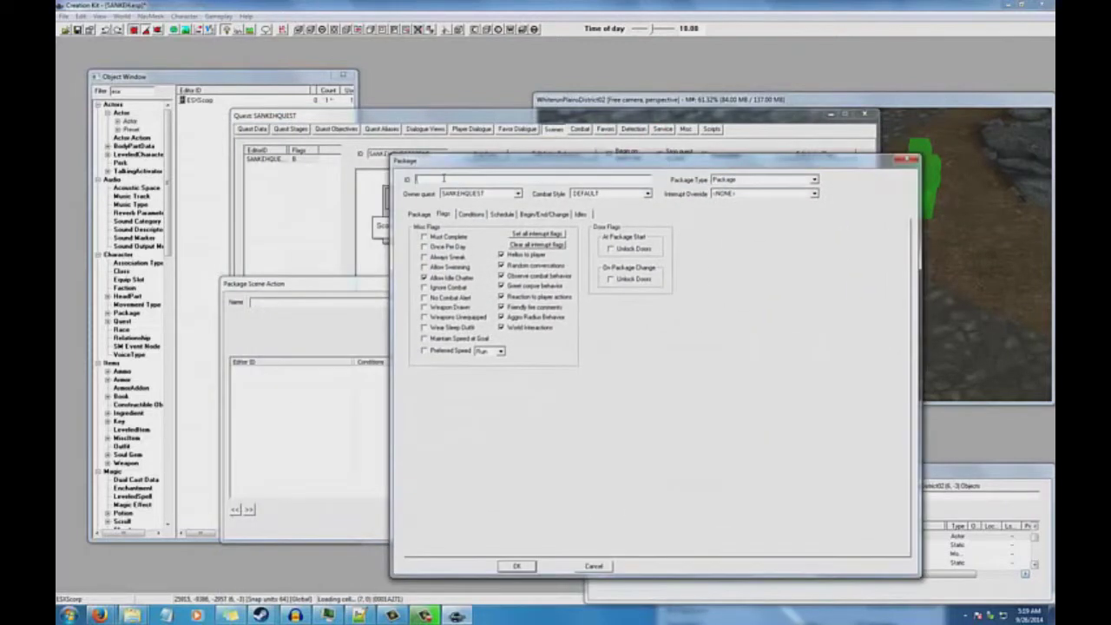
Step: Set the new package's ID to SANKEHPACK1
type("ES")
key("BackSpace")
key("BackSpace")
key("BackSpace")
type("SANKEHPS")
type("CKE")
left_click_drag(433, 163, 476, 152)
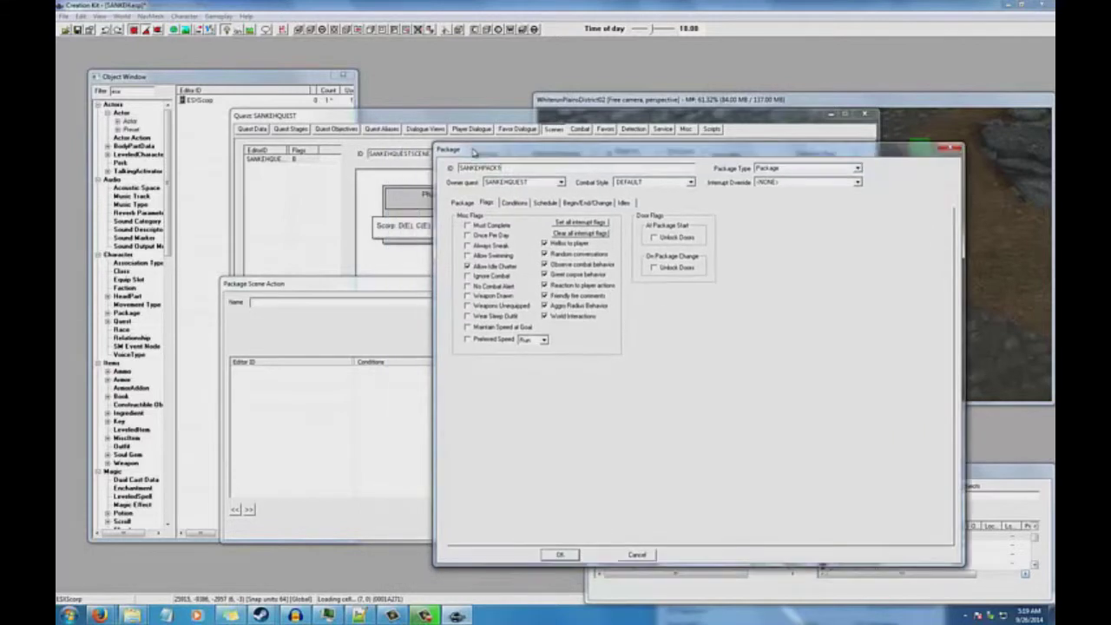
Step: Apply the UseWeapon template to the package and set its Target to Attack to PlayerRef
left_click(462, 202)
left_click(755, 216)
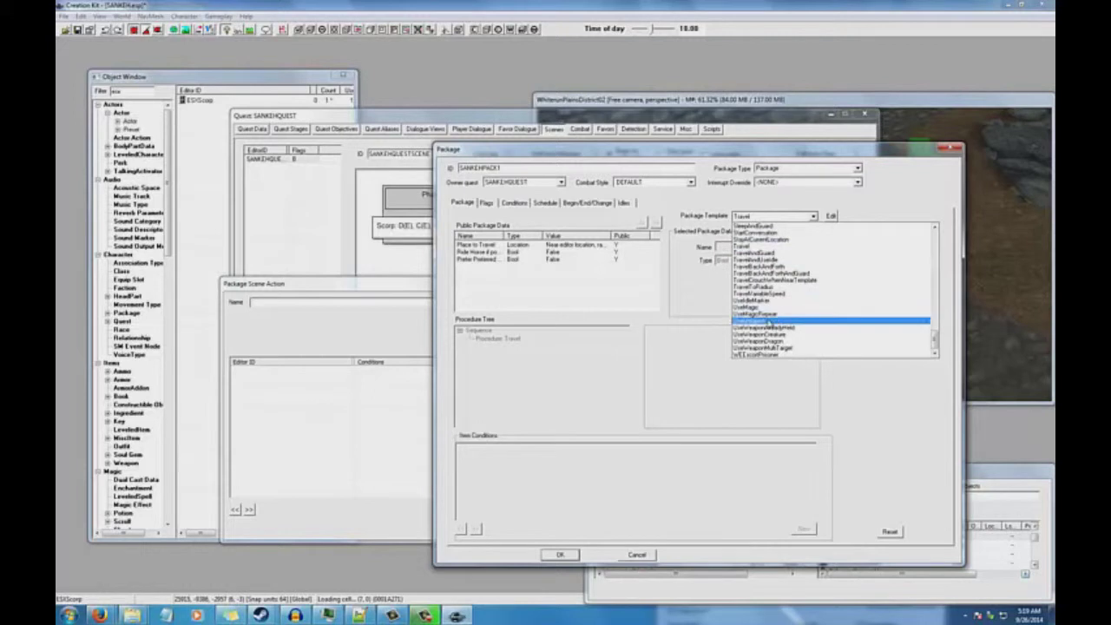
left_click(768, 321)
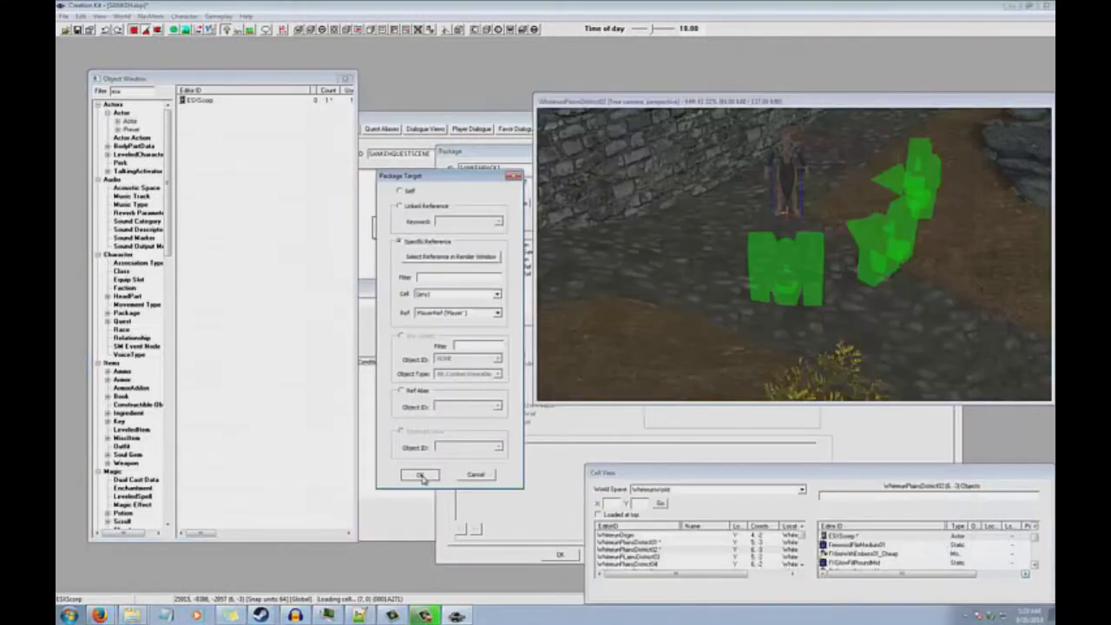
left_click(420, 475)
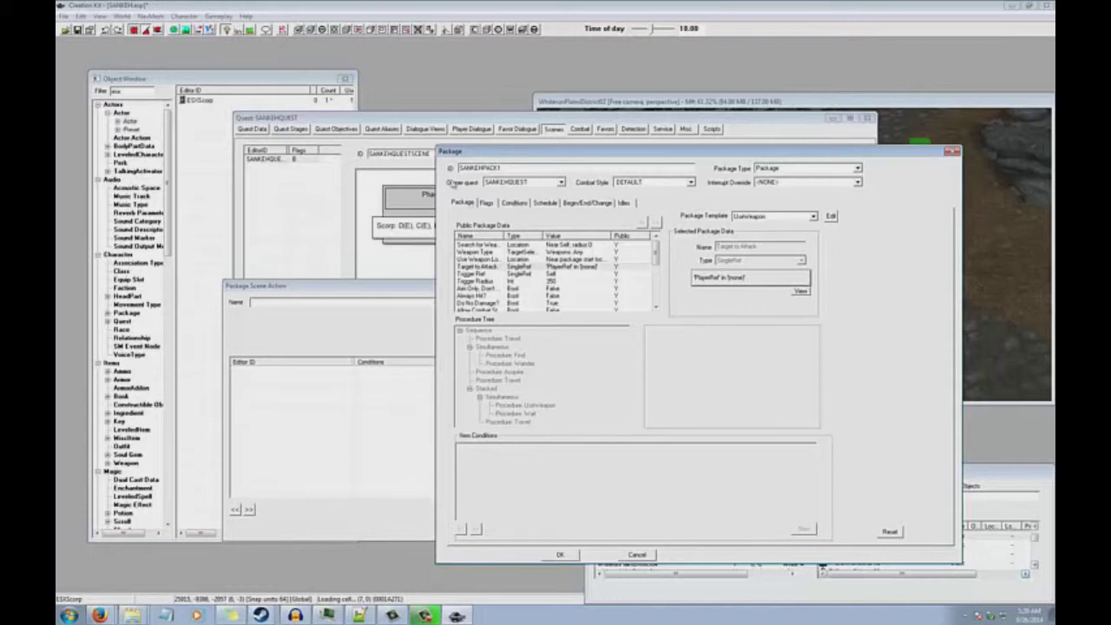
left_click_drag(474, 151, 424, 185)
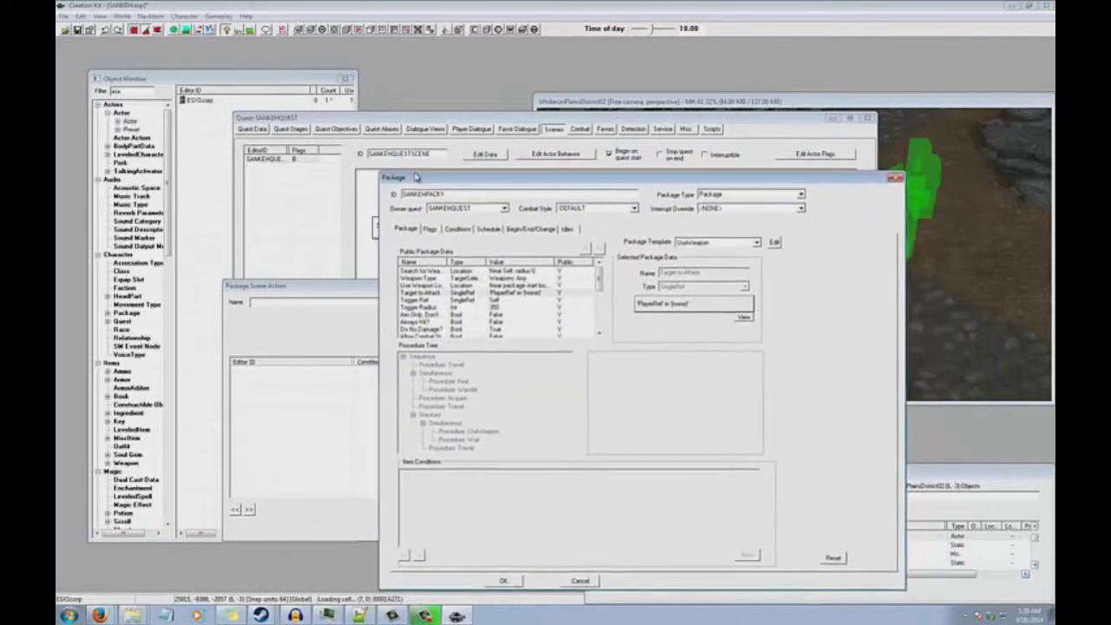
Step: Review the package data of SANKEHPACK1, save the package and confirm Scorp's package scene action in Phase 1
scroll(601, 282, "down", 3)
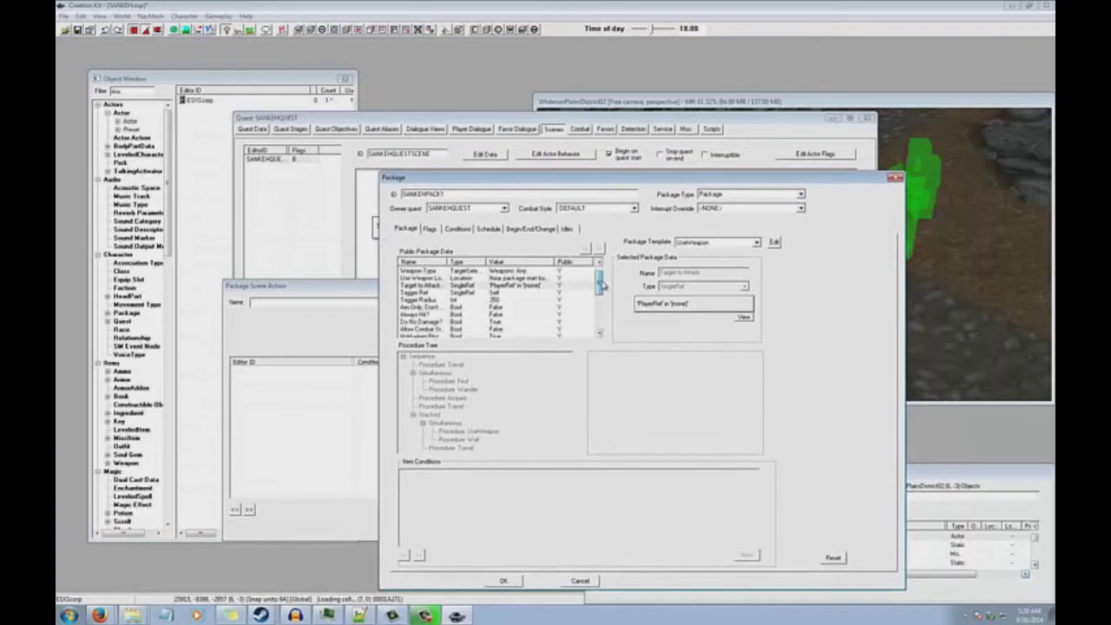
scroll(601, 282, "up", 3)
left_click(505, 582)
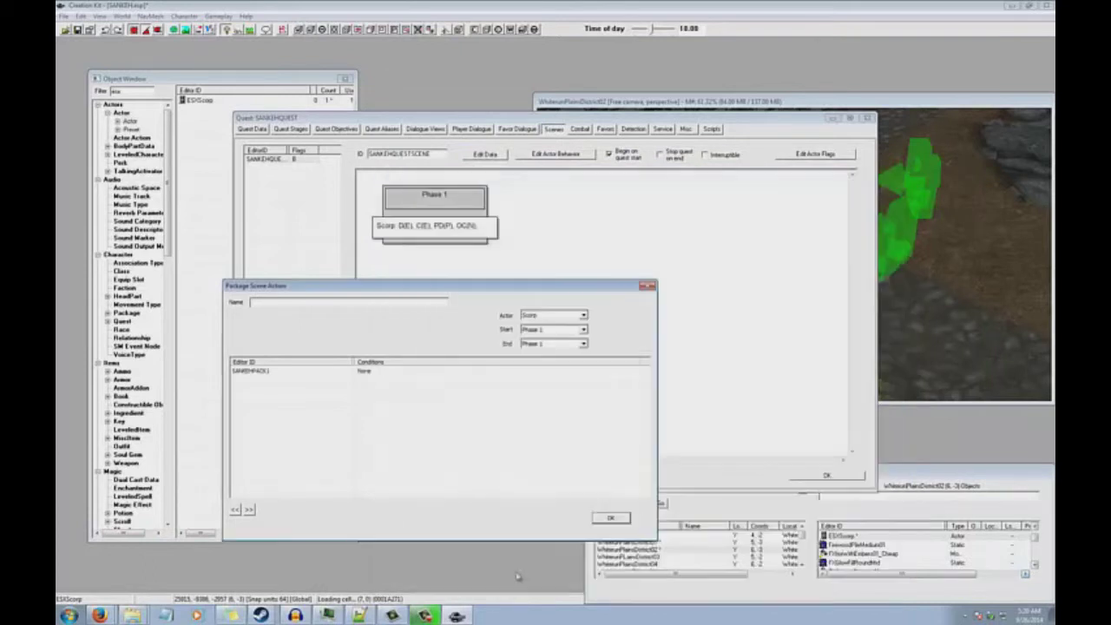
left_click(611, 518)
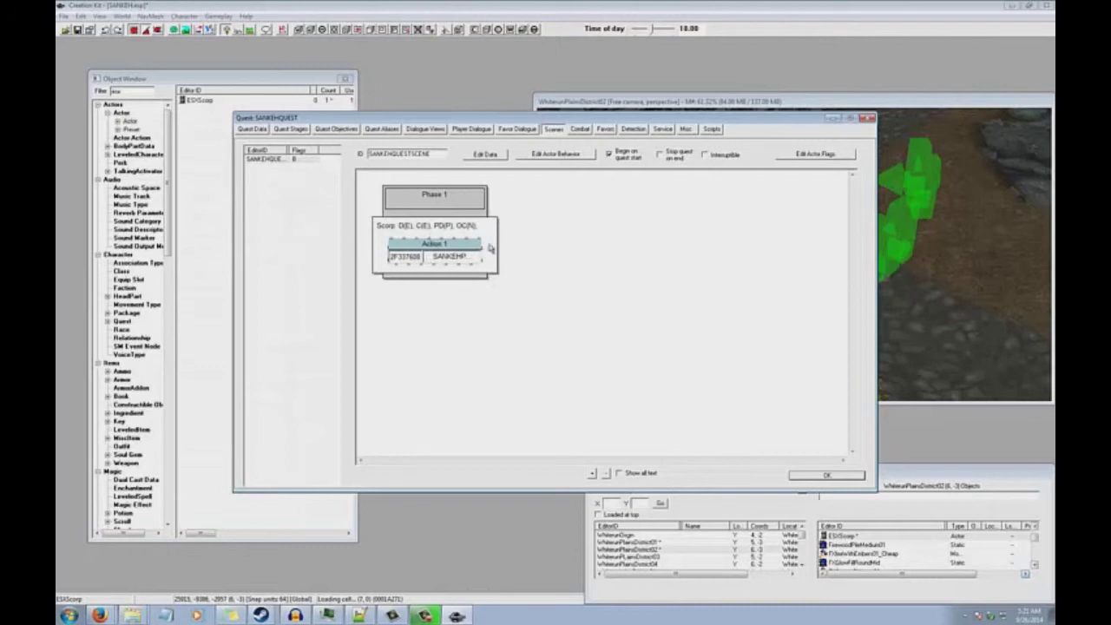
Step: Add an ObjectReference script property named Scorp to the start fragment of Phase 1
double_click(466, 223)
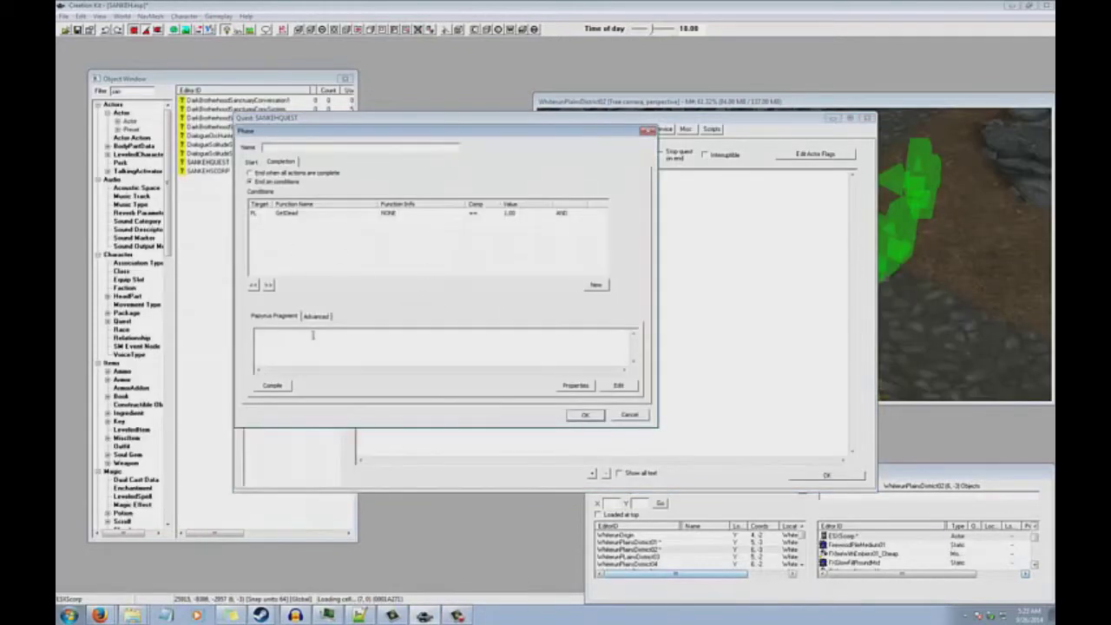
left_click(253, 161)
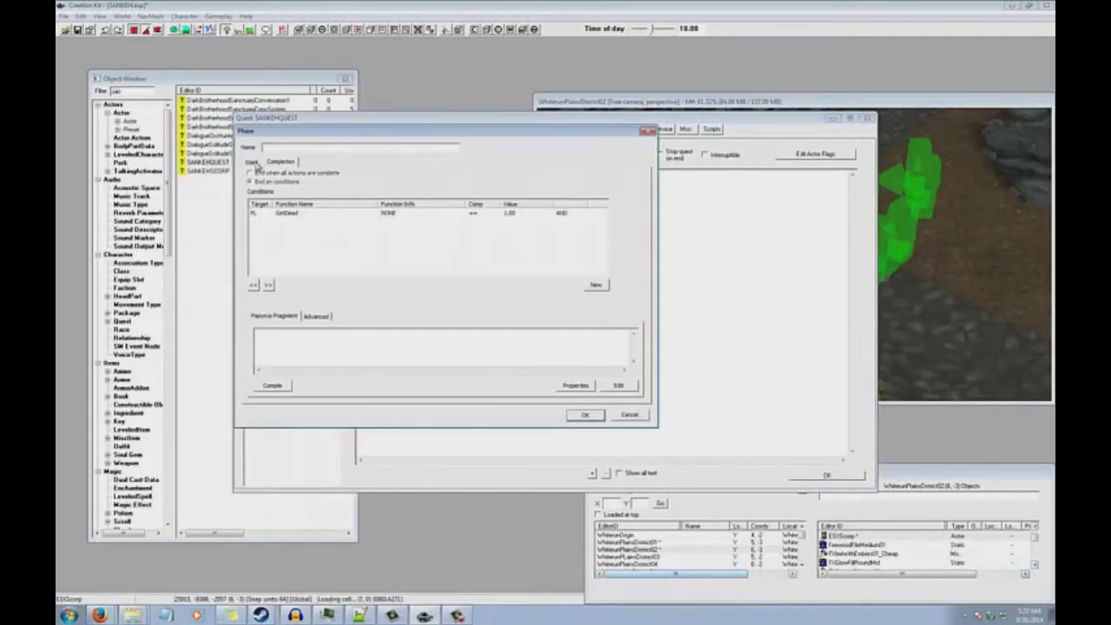
left_click(575, 385)
left_click(363, 331)
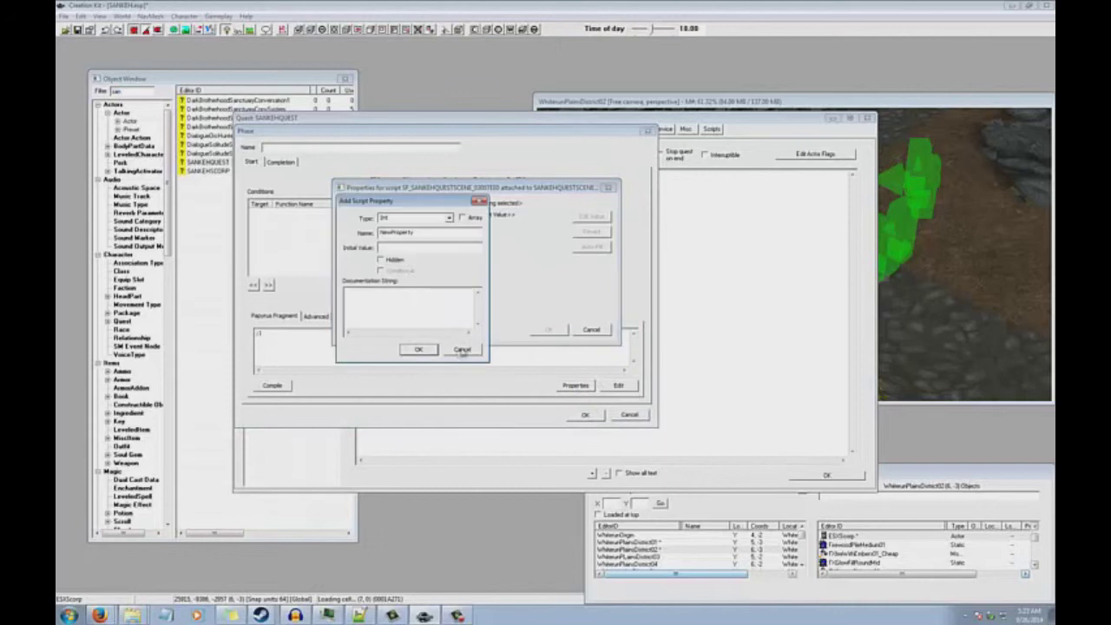
left_click(450, 218)
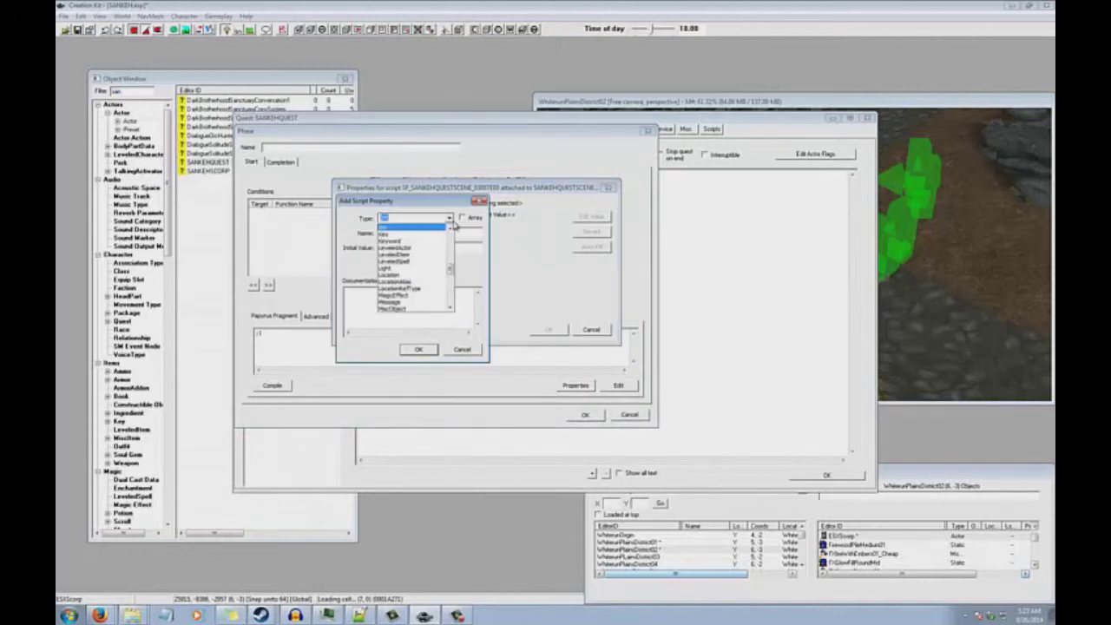
scroll(453, 226, "down", 3)
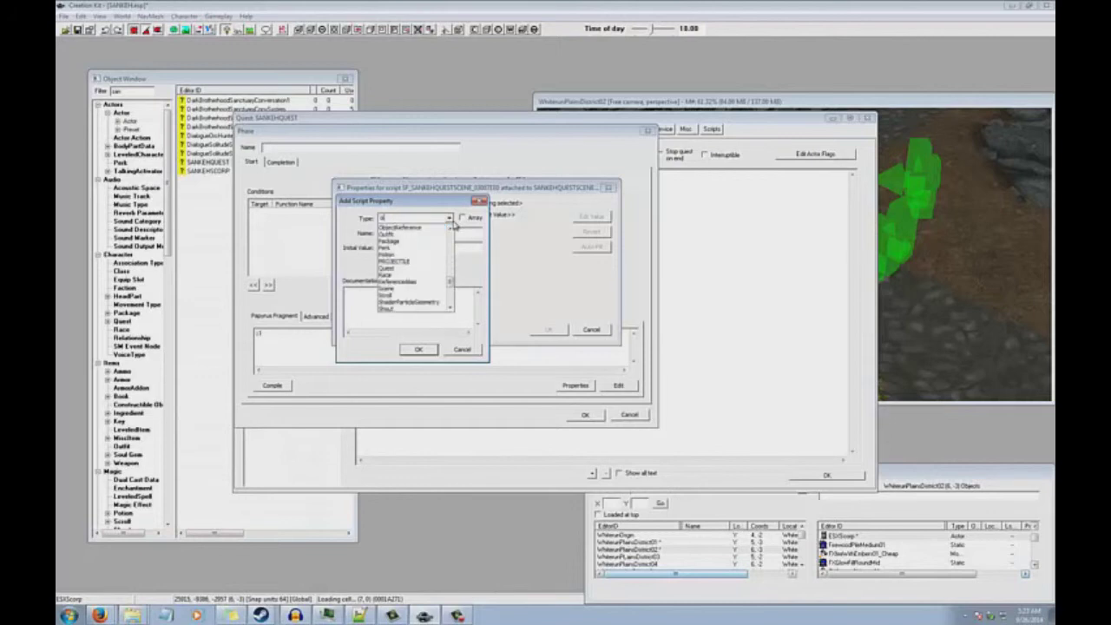
left_click(434, 229)
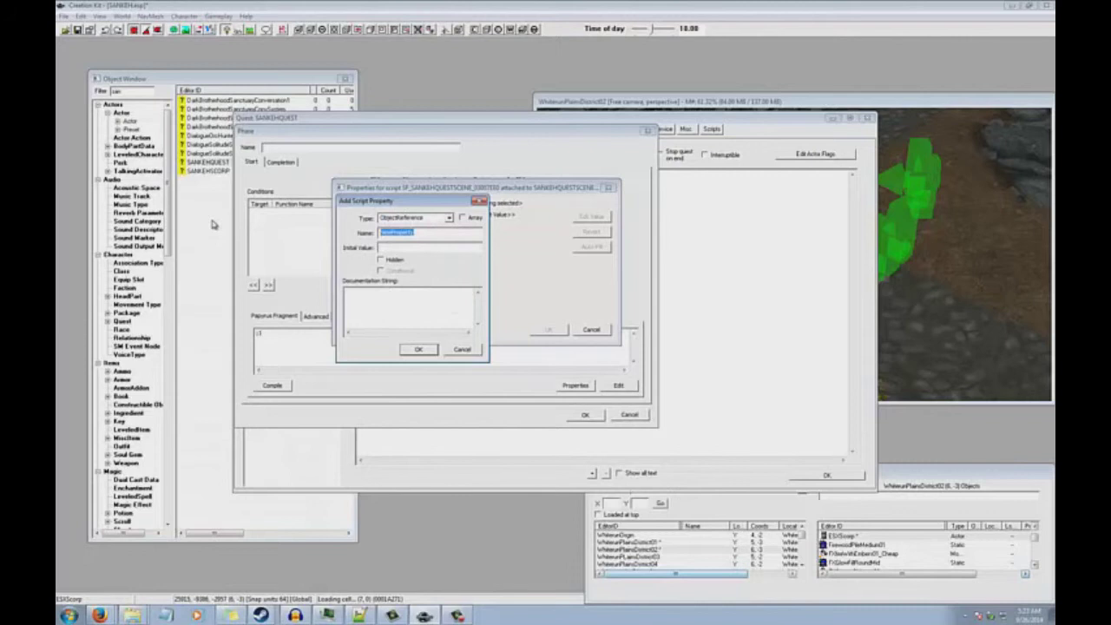
key("BackSpace")
type("Actor")
left_click(418, 349)
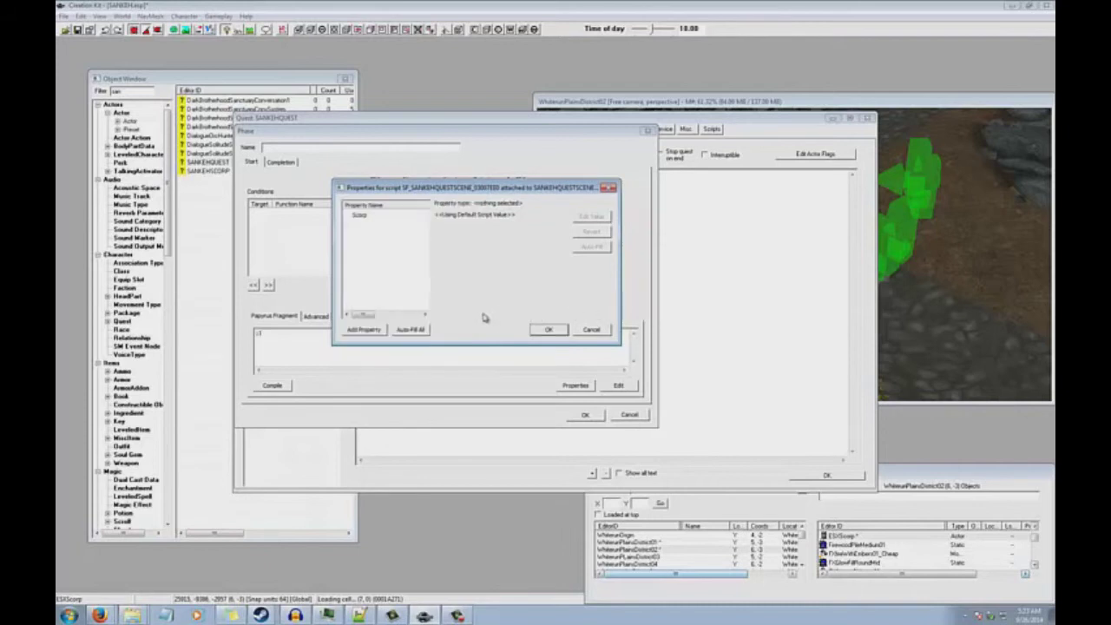
Step: Set the Scorp property's value to the ESXScorp reference placed in the Whiterun plains cell and save the script properties
left_click(382, 214)
left_click(591, 216)
left_click(512, 217)
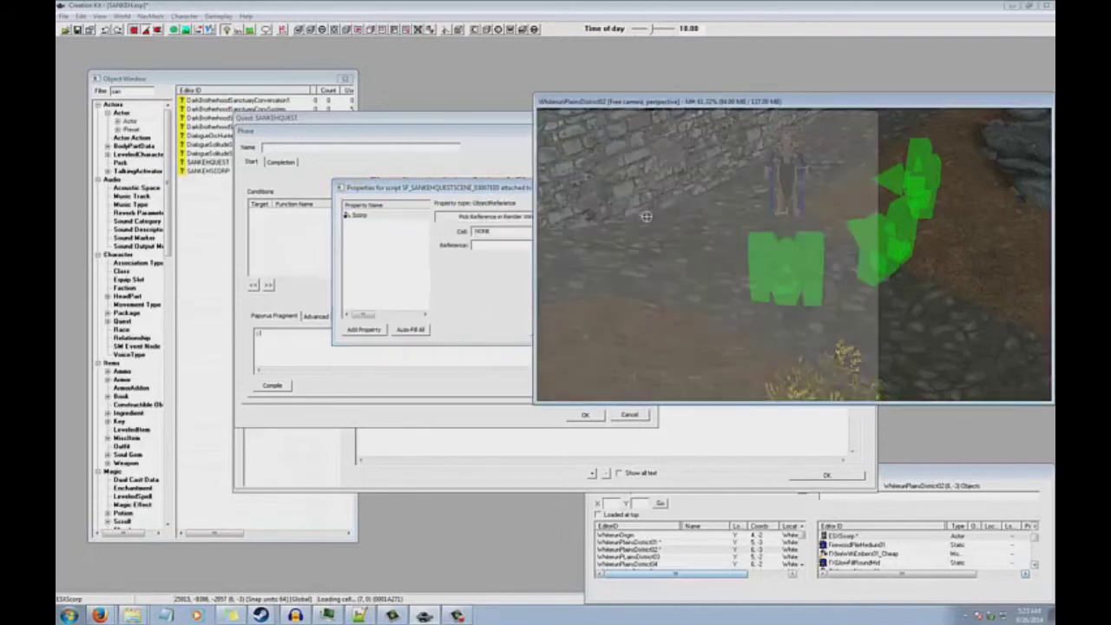
left_click(412, 256)
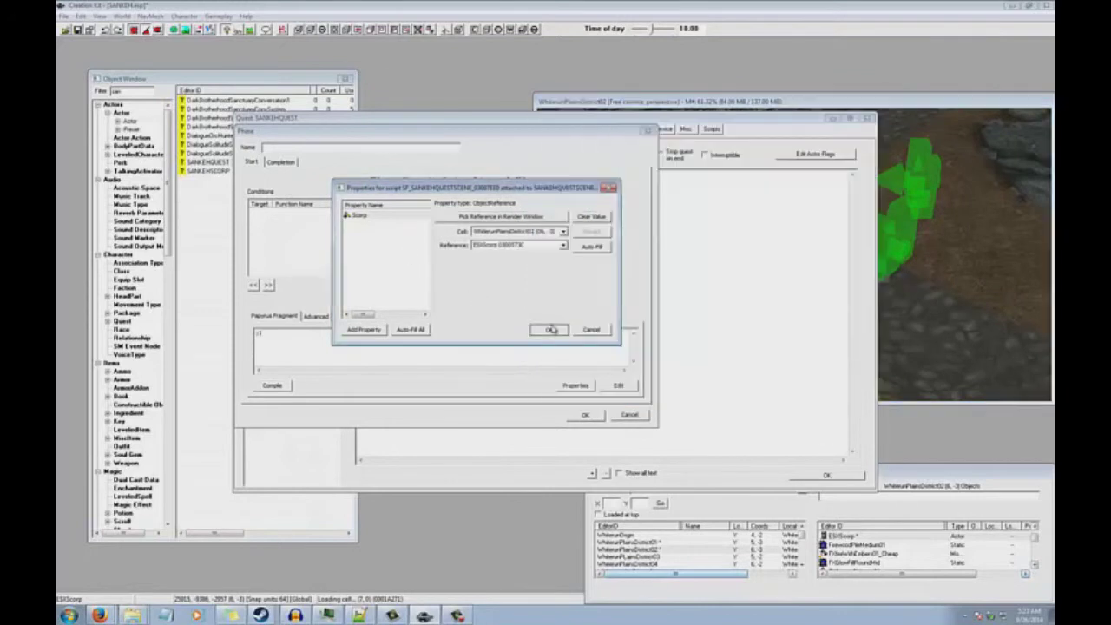
left_click(551, 329)
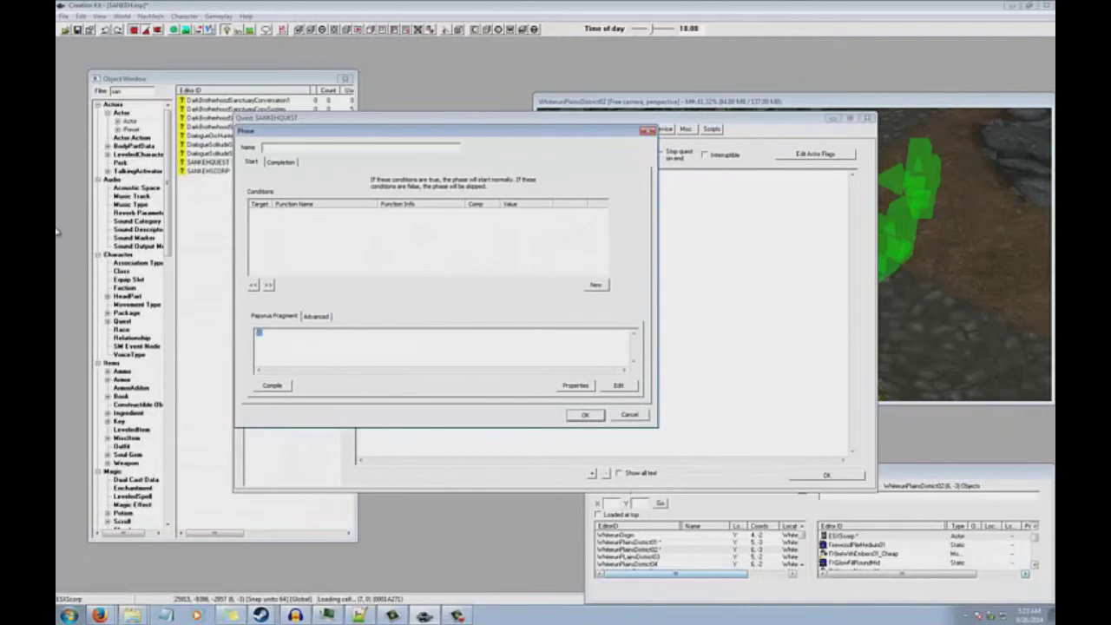
Step: Write the phase's start fragment as Scorp.MoveTo(Game.GetPlayer()) and compile it
key("BackSpace")
type("Scorp.MoveTo(Game.GetPlayer())")
left_click(276, 385)
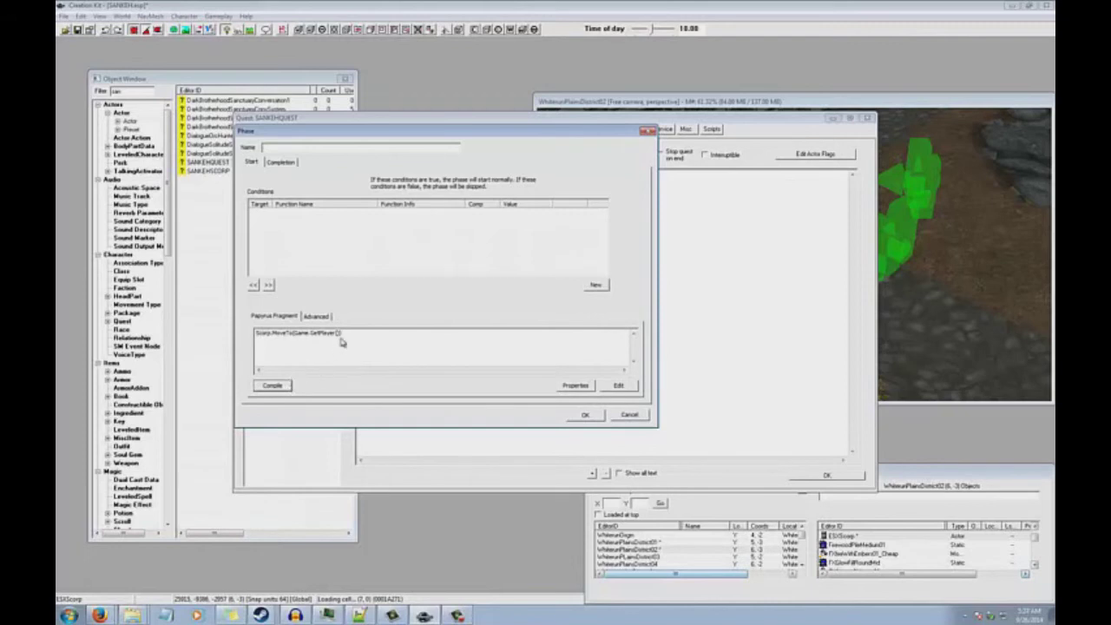
left_click_drag(276, 131, 256, 177)
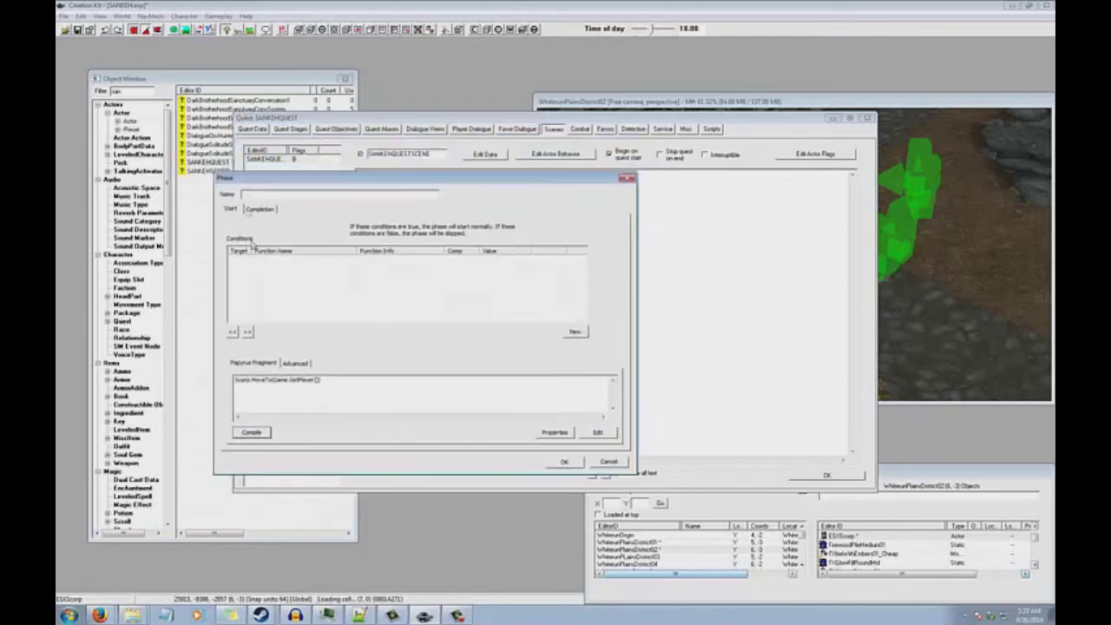
left_click(521, 402)
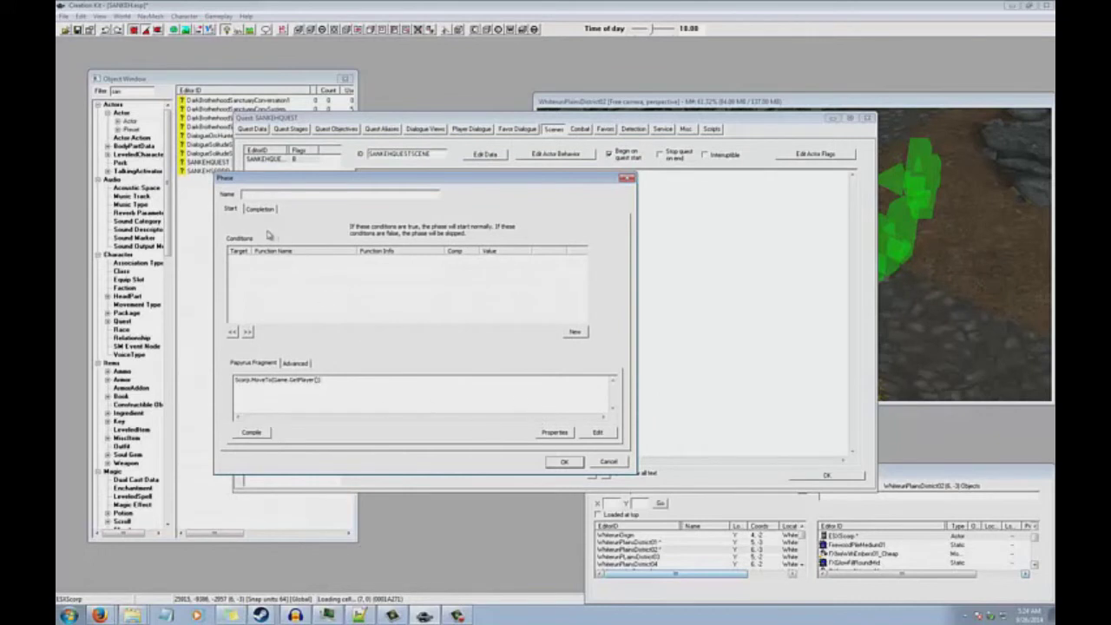
right_click(291, 260)
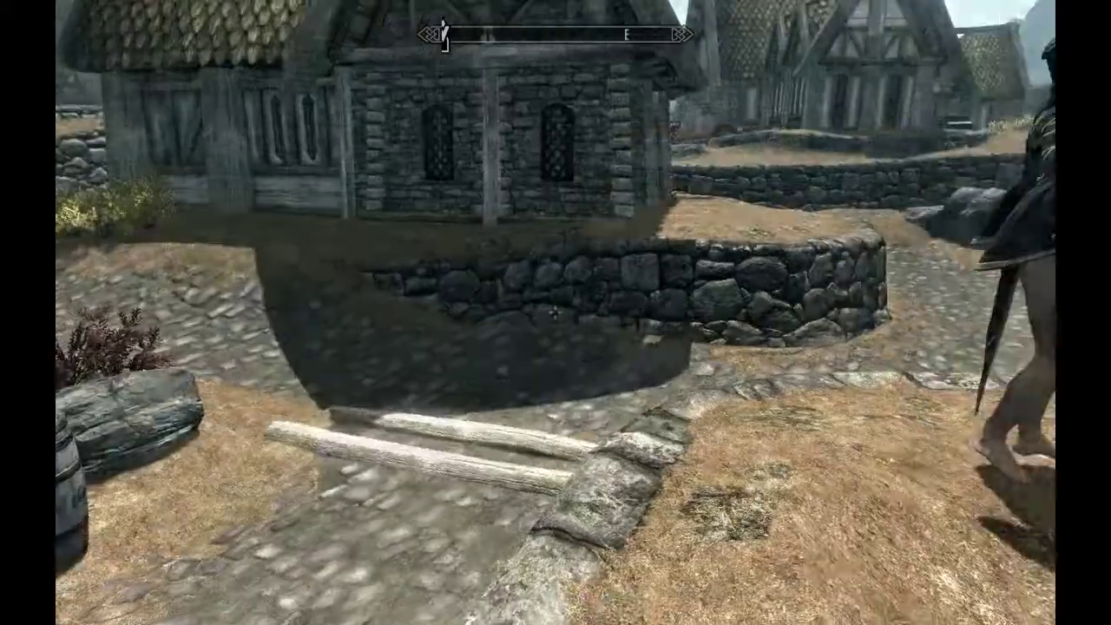
key("w")
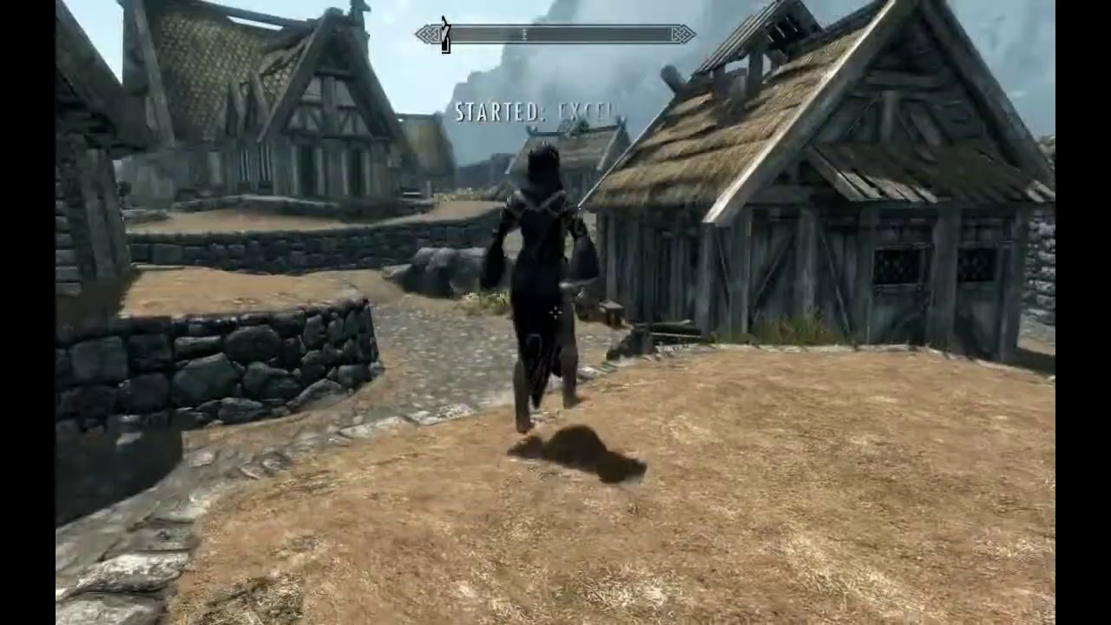
key("s")
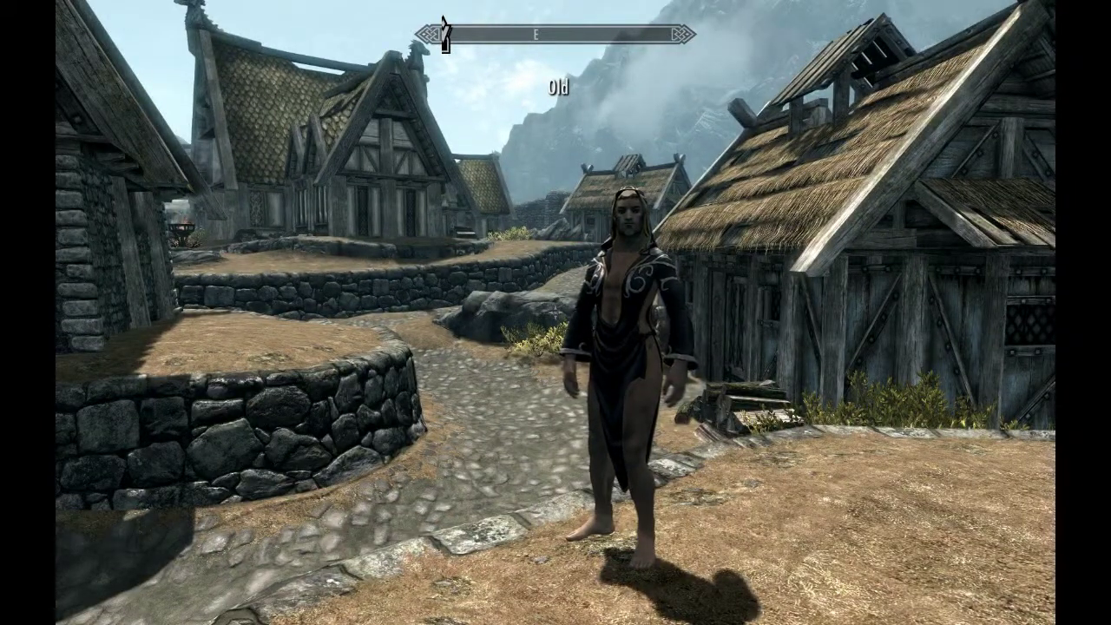
key("s")
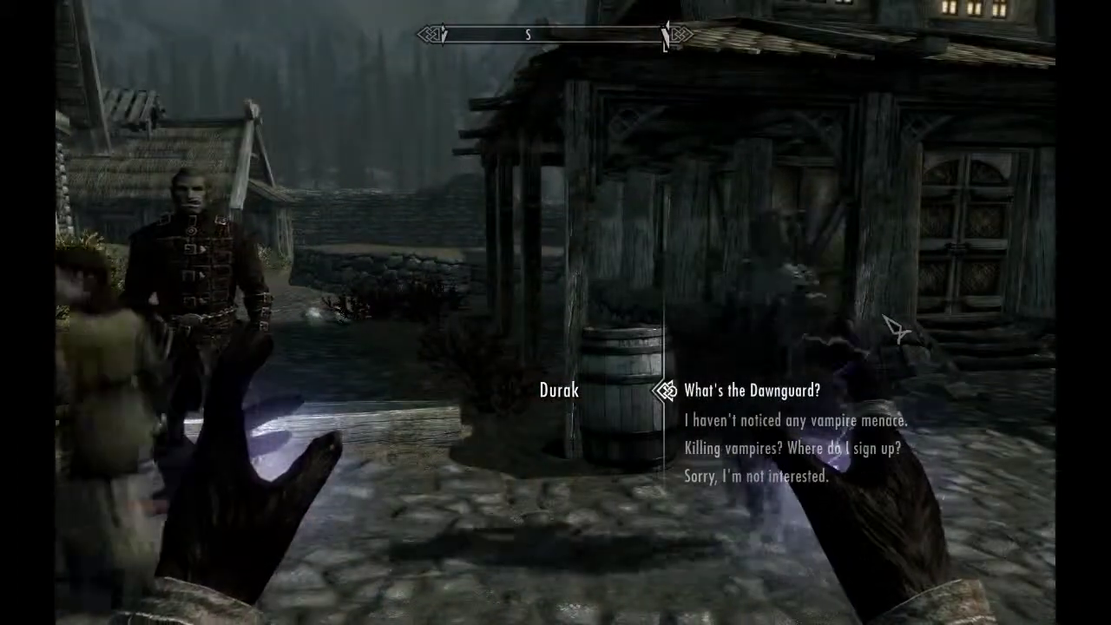
key("Tab")
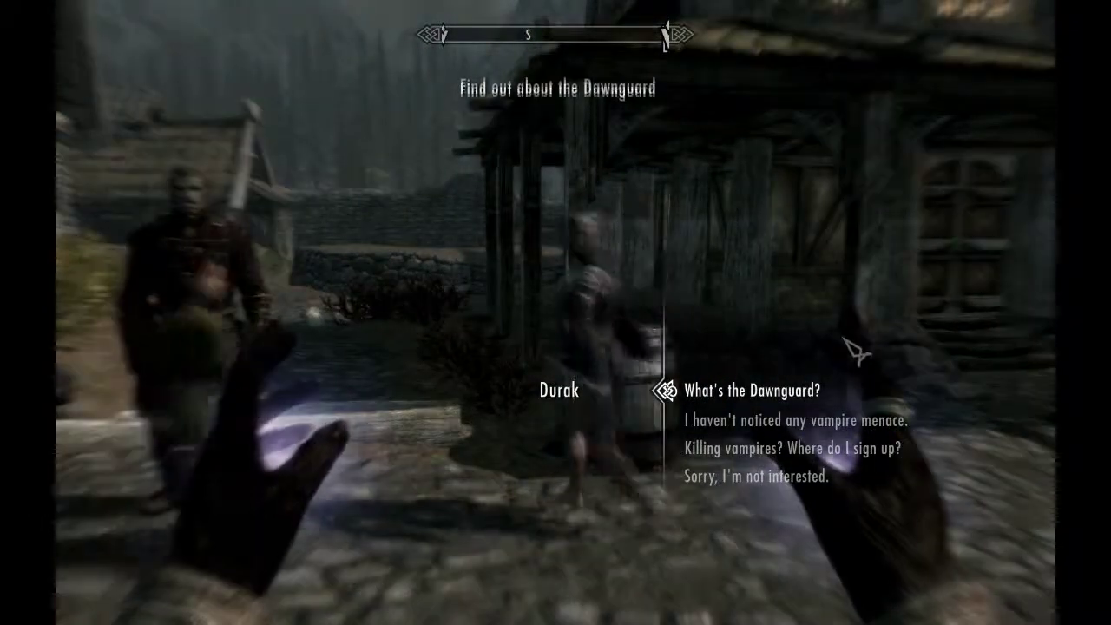
key("Tab")
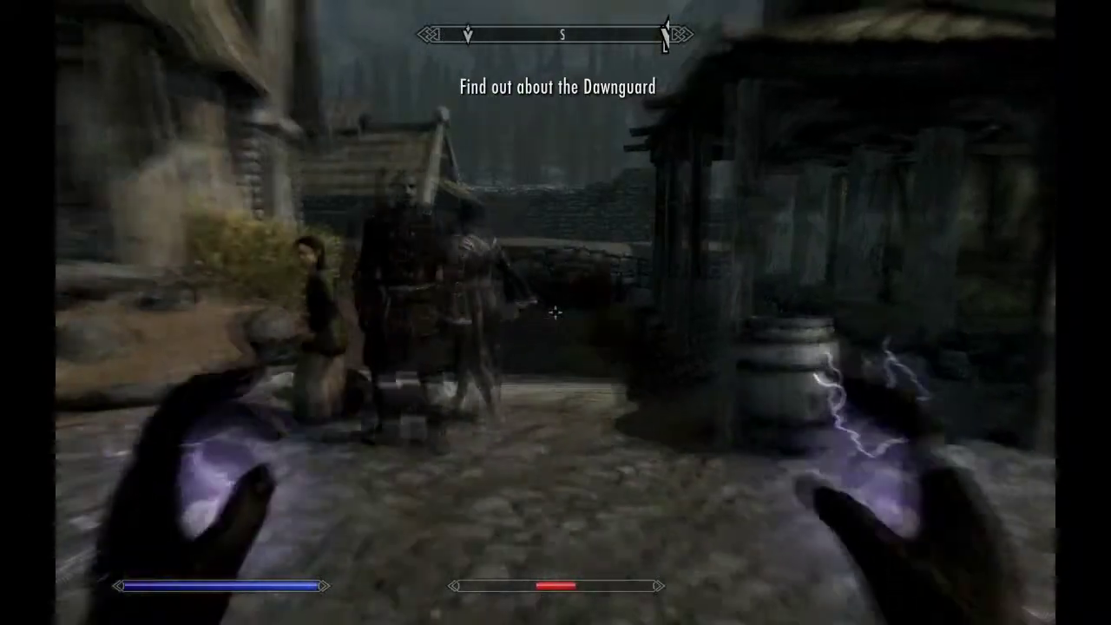